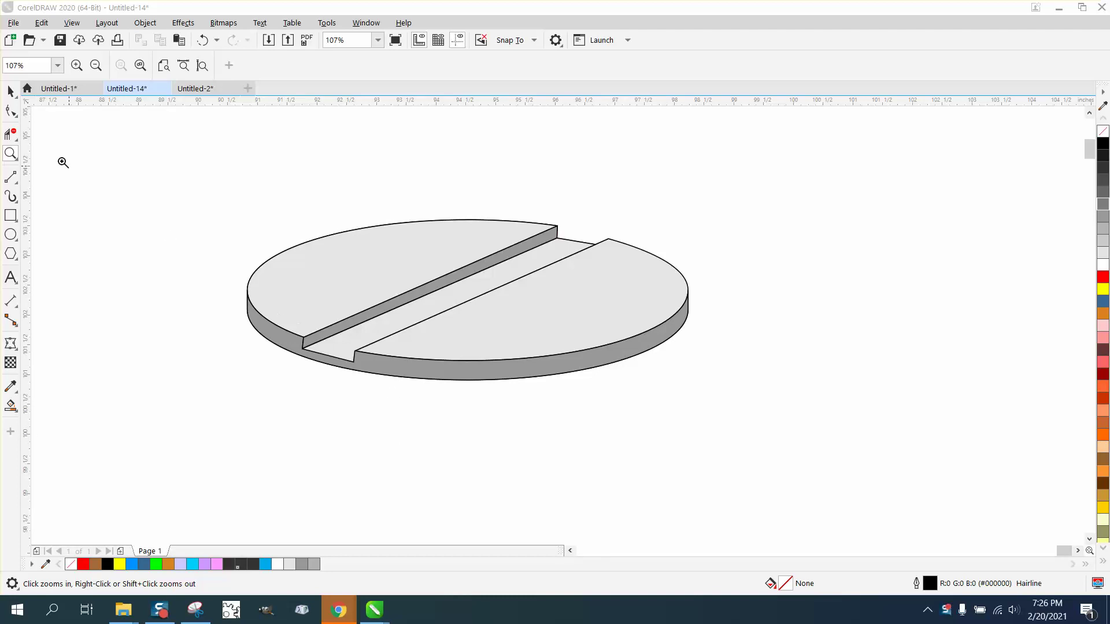
# - Zoom in on the slotted screw head and select all its parts
pyautogui.moveTo(207, 172)
pyautogui.mouseDown()
pyautogui.moveTo(621, 344)
pyautogui.moveTo(783, 357)
pyautogui.mouseUp()
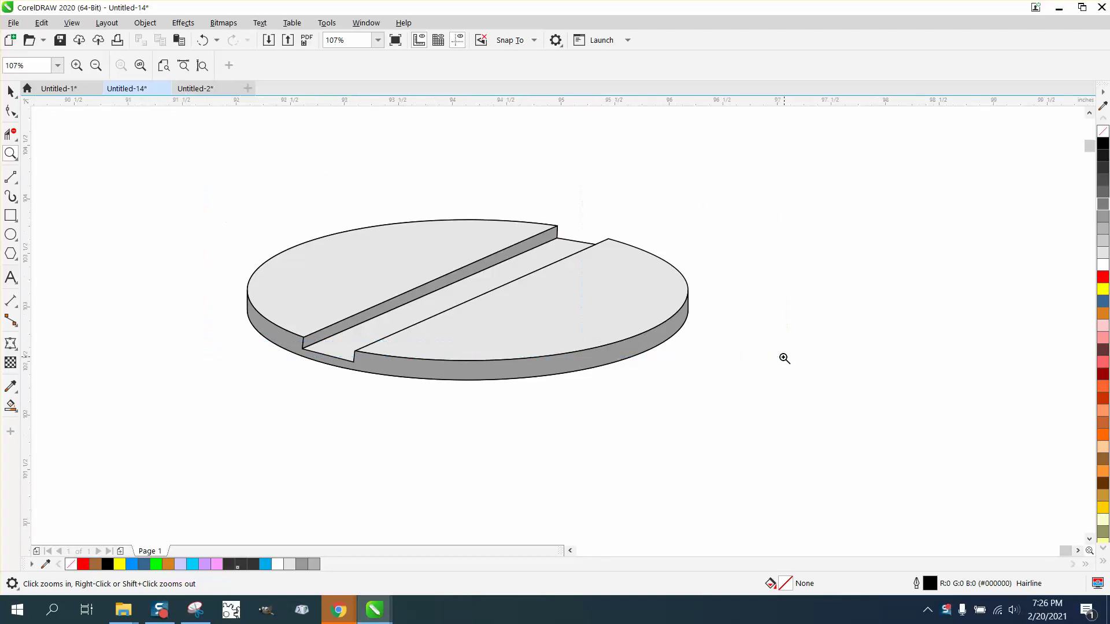
pyautogui.rightClick(412, 333)
pyautogui.moveTo(309, 302); pyautogui.dragTo(600, 401)
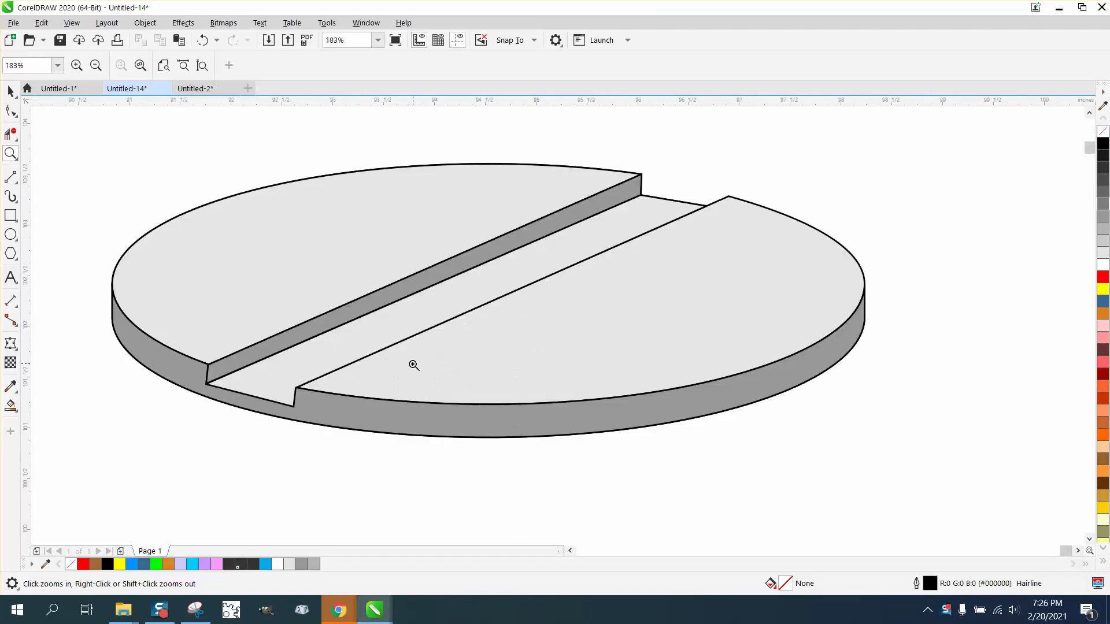
pyautogui.rightClick(416, 411)
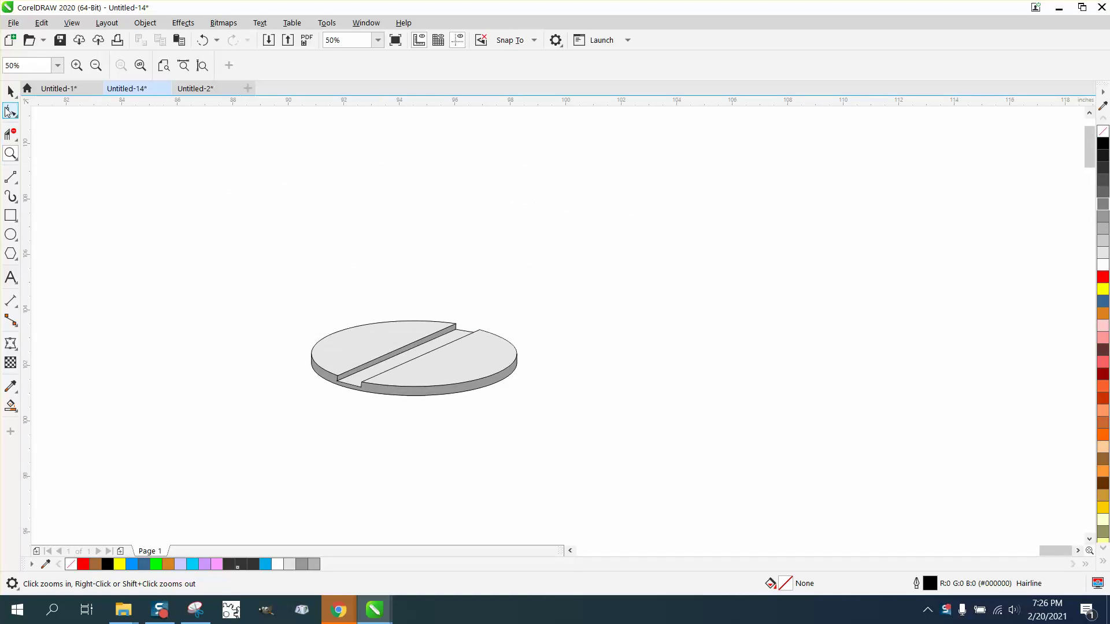
pyautogui.press('space')
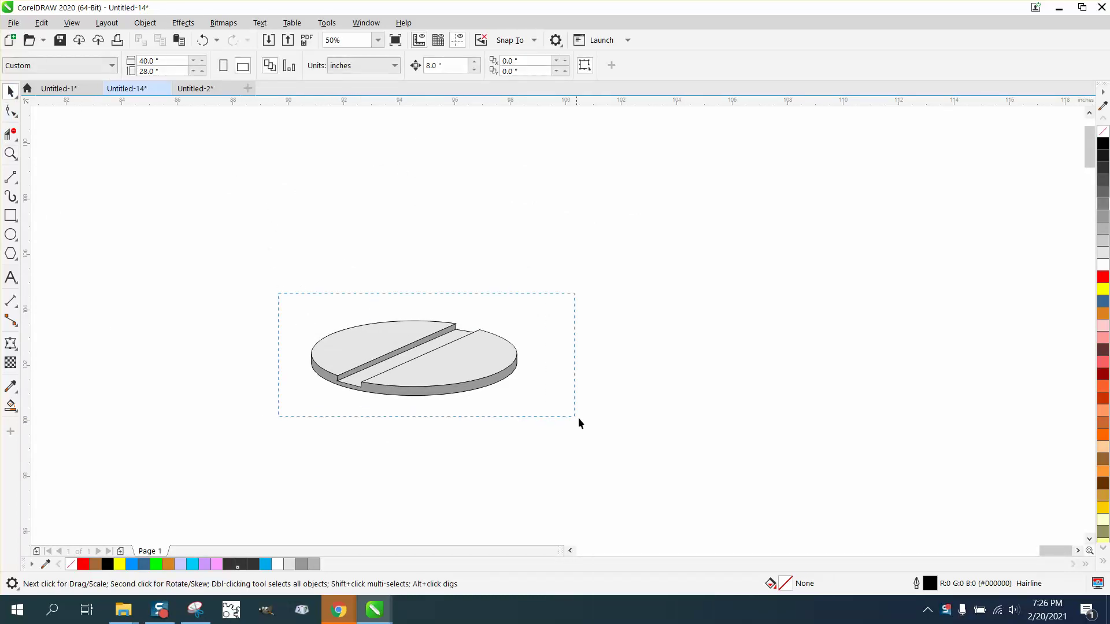
pyautogui.moveTo(578, 417); pyautogui.dragTo(579, 417)
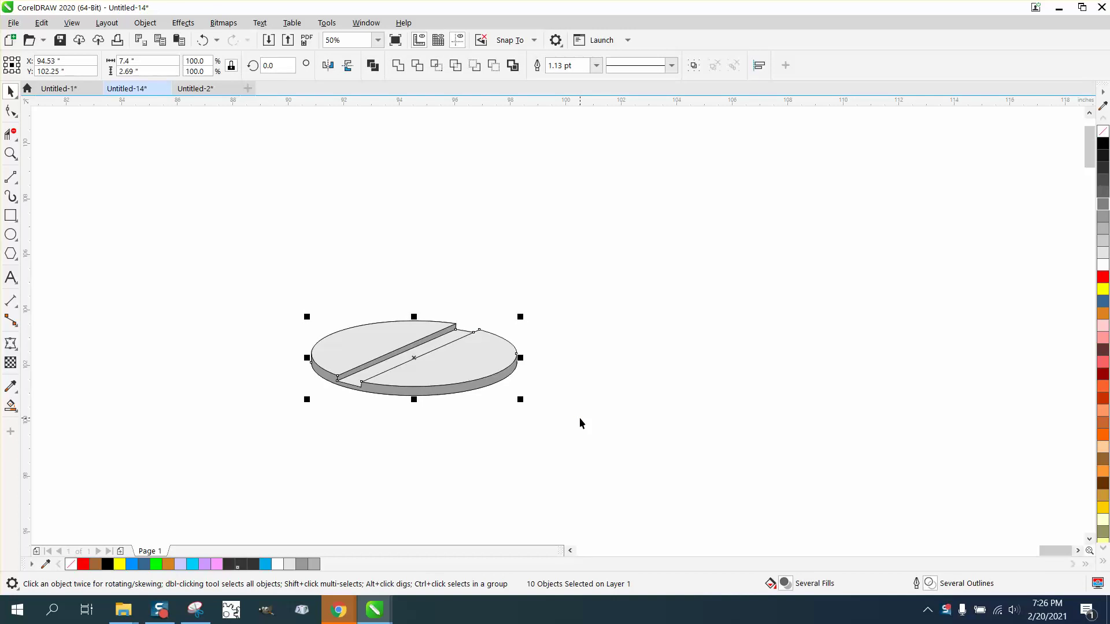
# - Duplicate the head to the right and set the left copy to no fill
pyautogui.hotkey('ctrl', 'd')
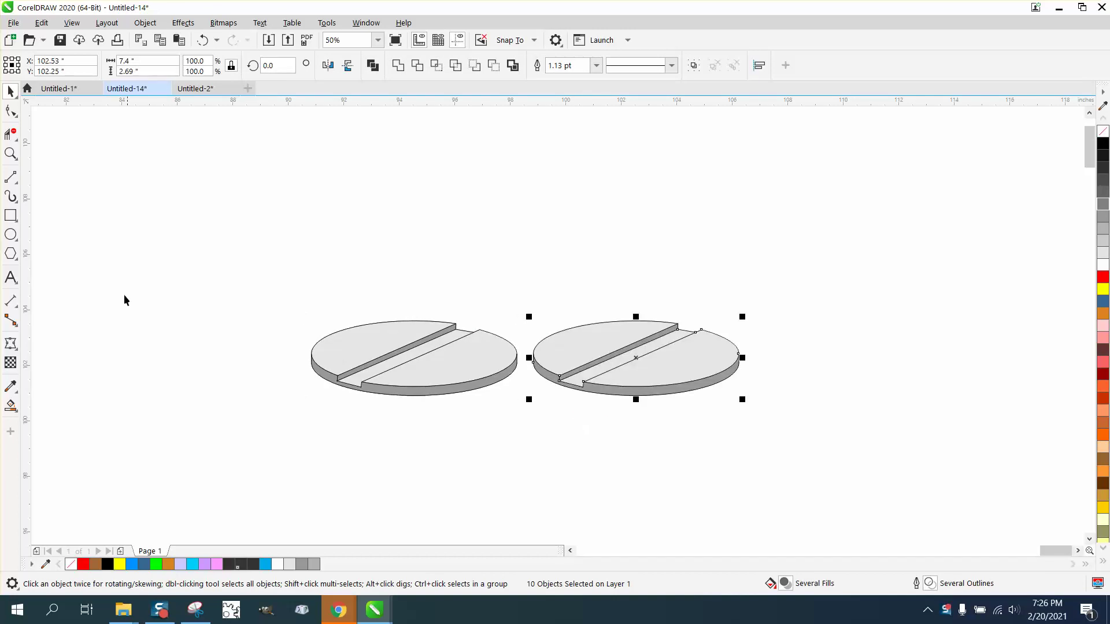
pyautogui.moveTo(290, 297); pyautogui.dragTo(526, 424)
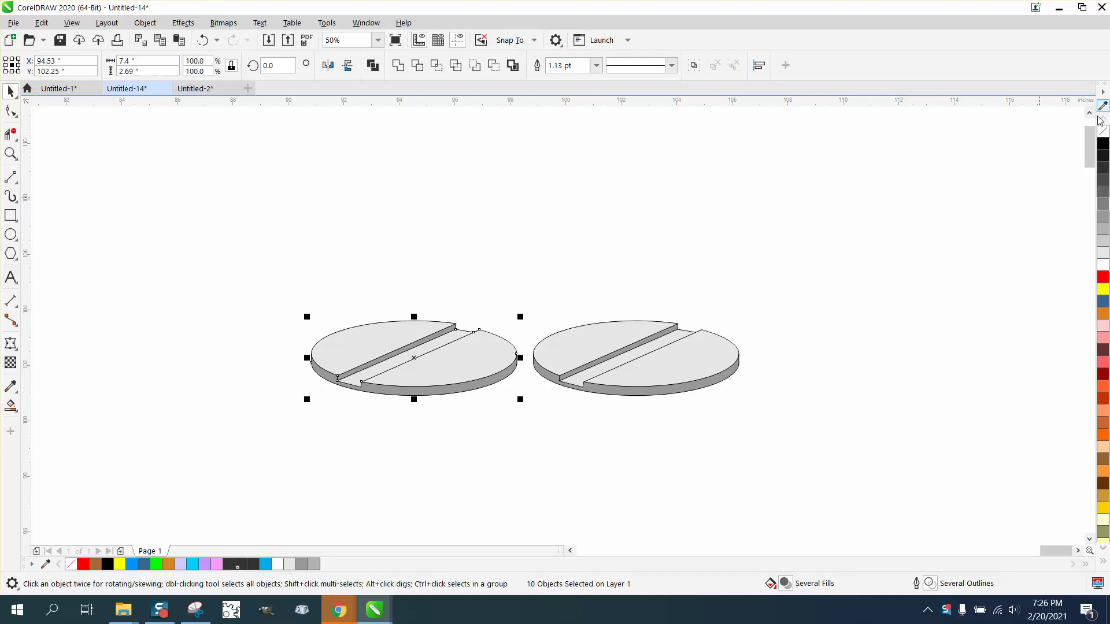
pyautogui.click(1103, 136)
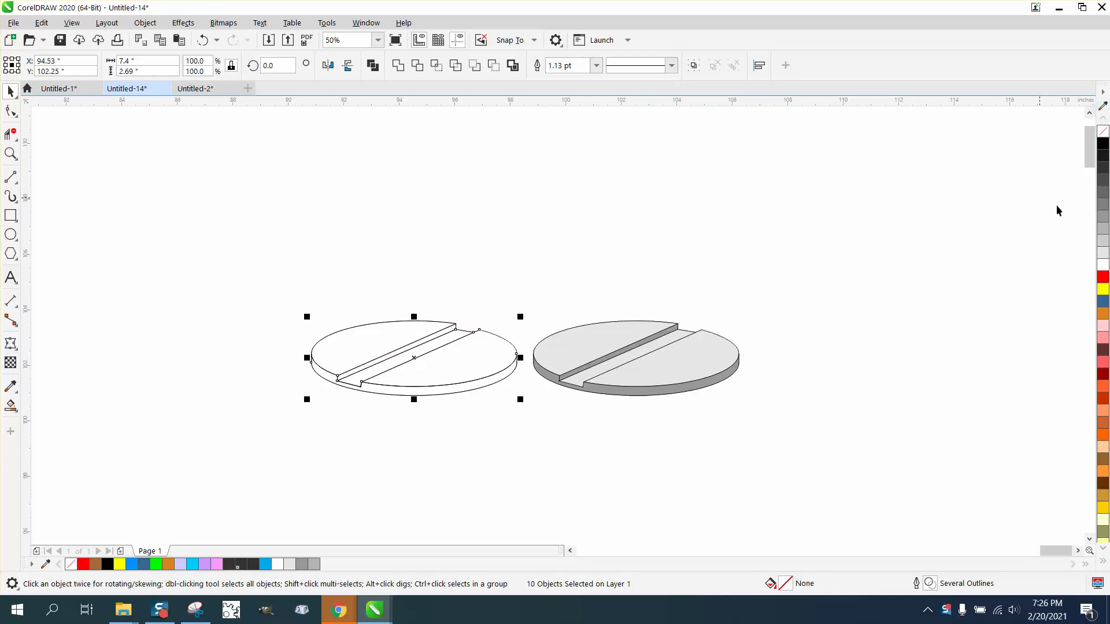
# - Draw a 1.98 by 11.81 inch rectangle and centre it beneath the outlined disc
pyautogui.click(10, 215)
pyautogui.moveTo(177, 191); pyautogui.dragTo(232, 520)
pyautogui.scroll(-3, 176, 450)
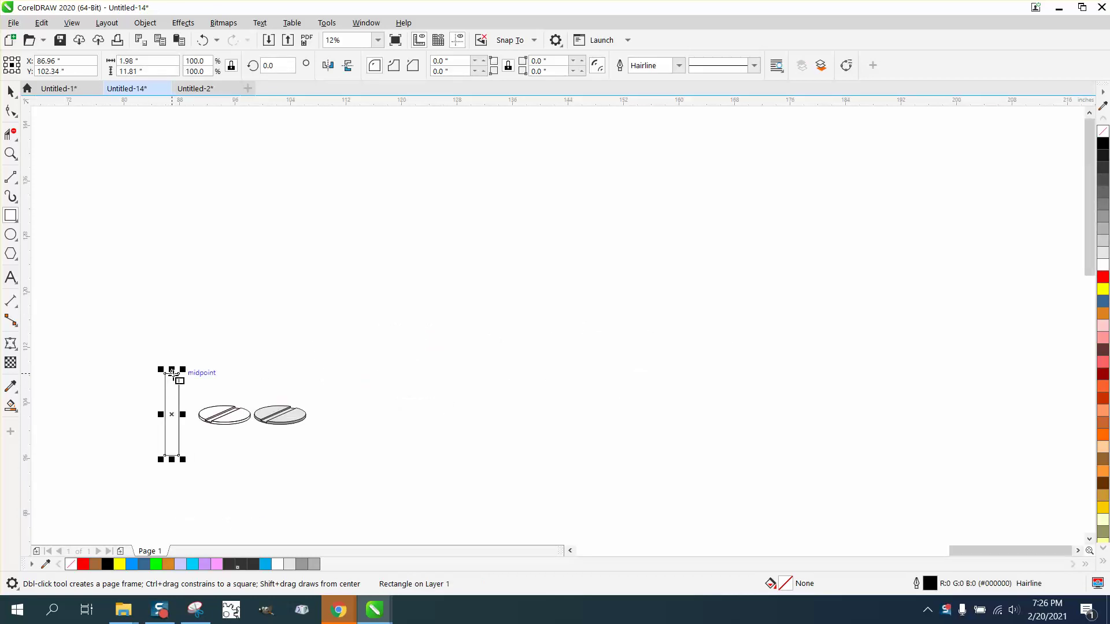
pyautogui.moveTo(172, 415); pyautogui.dragTo(224, 465)
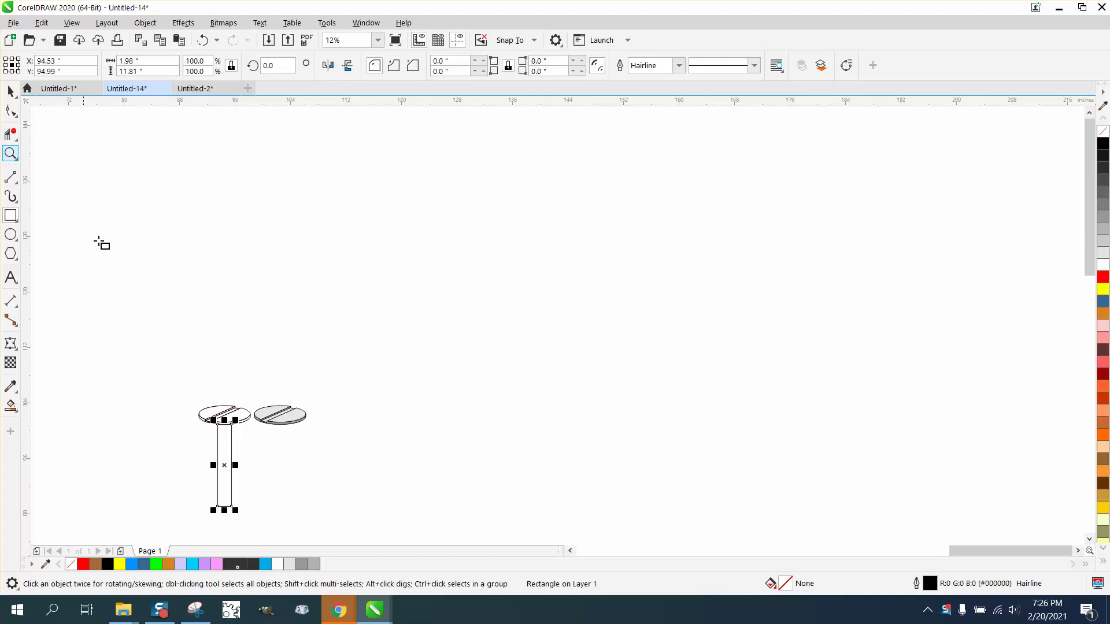
pyautogui.click(11, 154)
pyautogui.moveTo(177, 379); pyautogui.dragTo(363, 525)
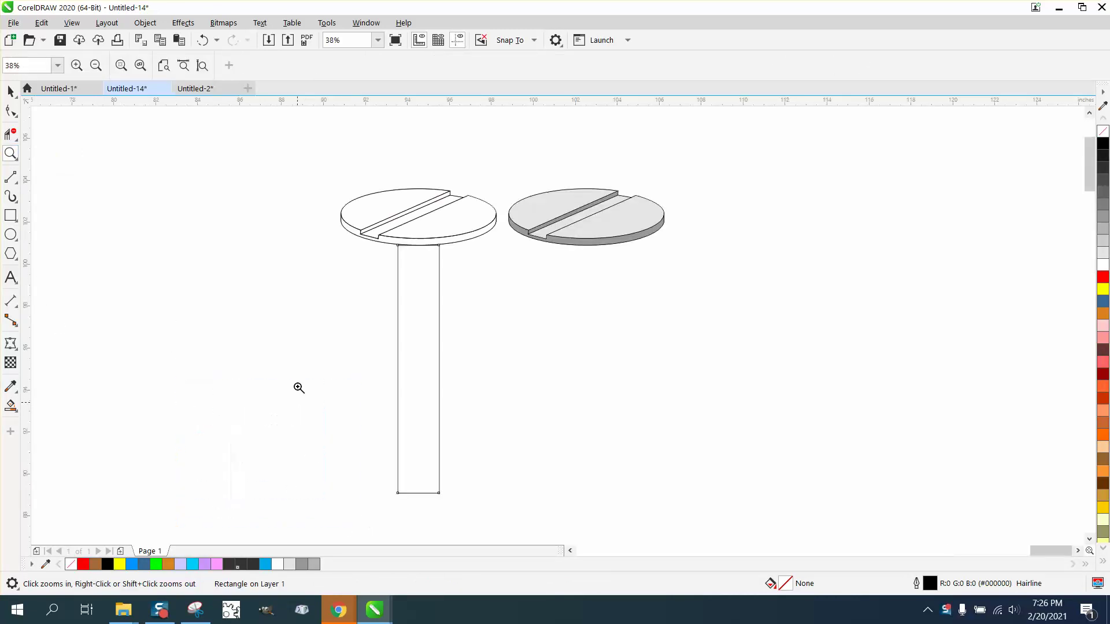
pyautogui.click(10, 91)
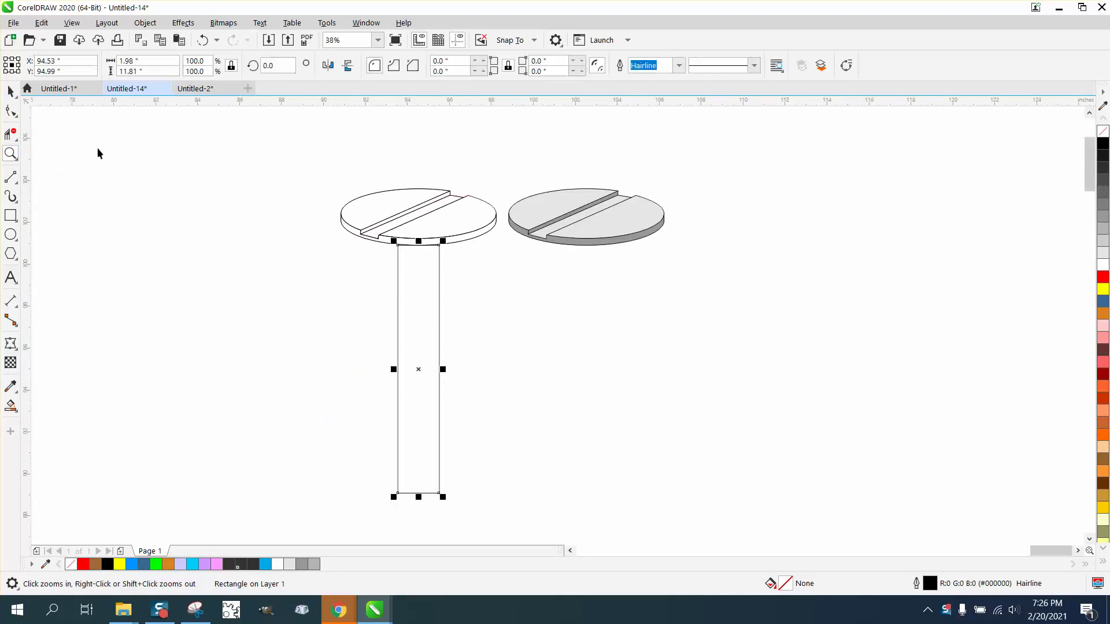
pyautogui.moveTo(411, 353); pyautogui.dragTo(407, 350)
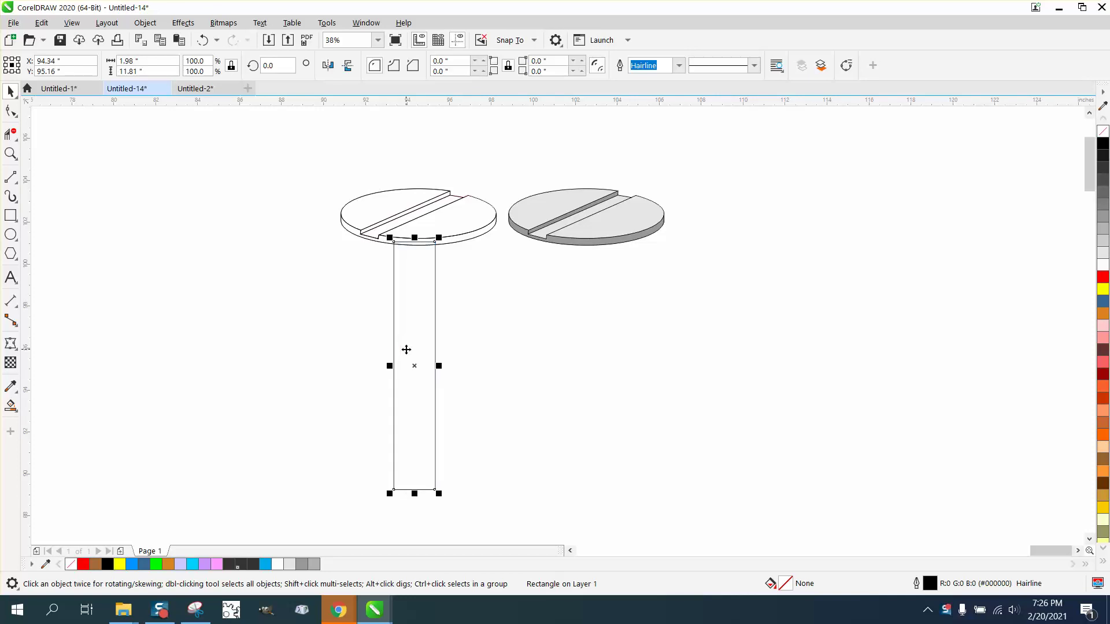
# - Smart Fill the stem into a new shape with no fill and a black outline
pyautogui.click(10, 406)
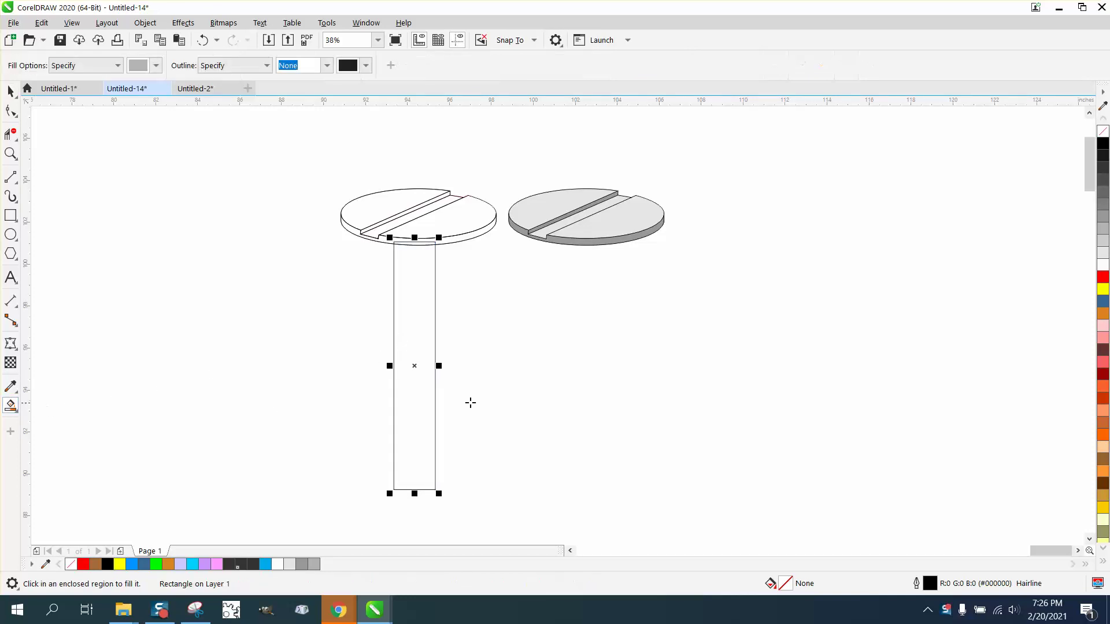
pyautogui.click(425, 353)
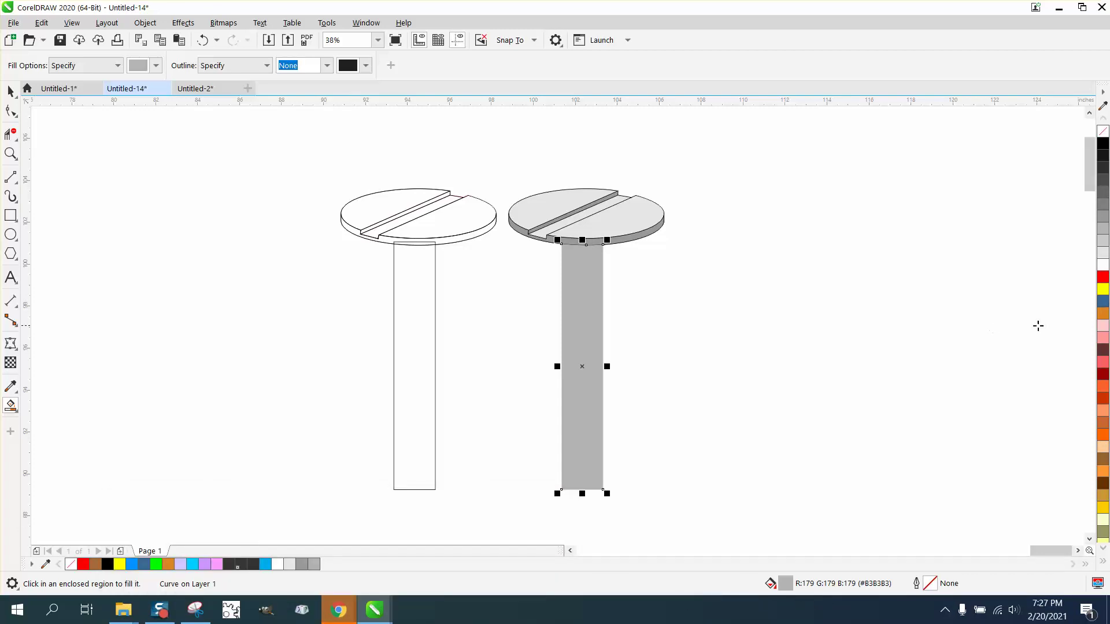
pyautogui.click(1103, 135)
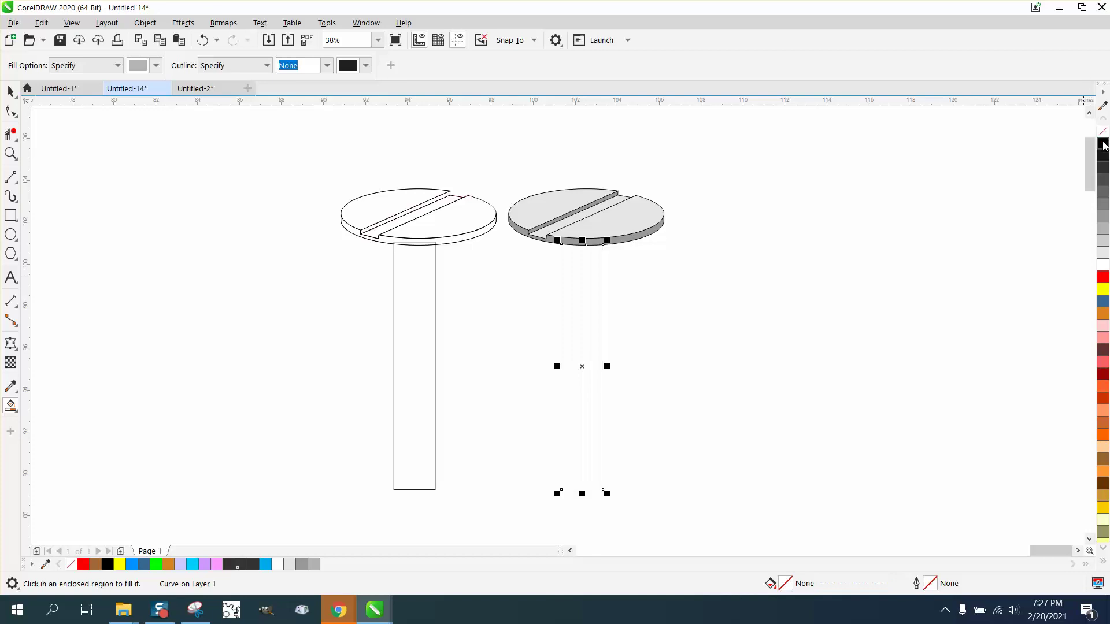
pyautogui.rightClick(1103, 143)
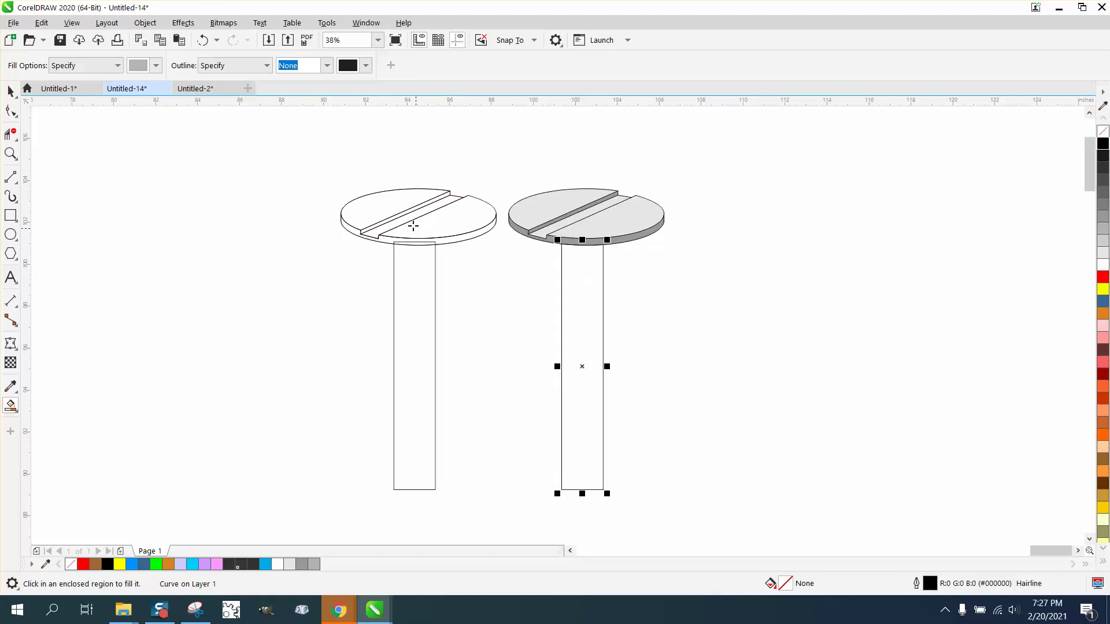
# - Select and delete the outline-only left screw
pyautogui.click(11, 91)
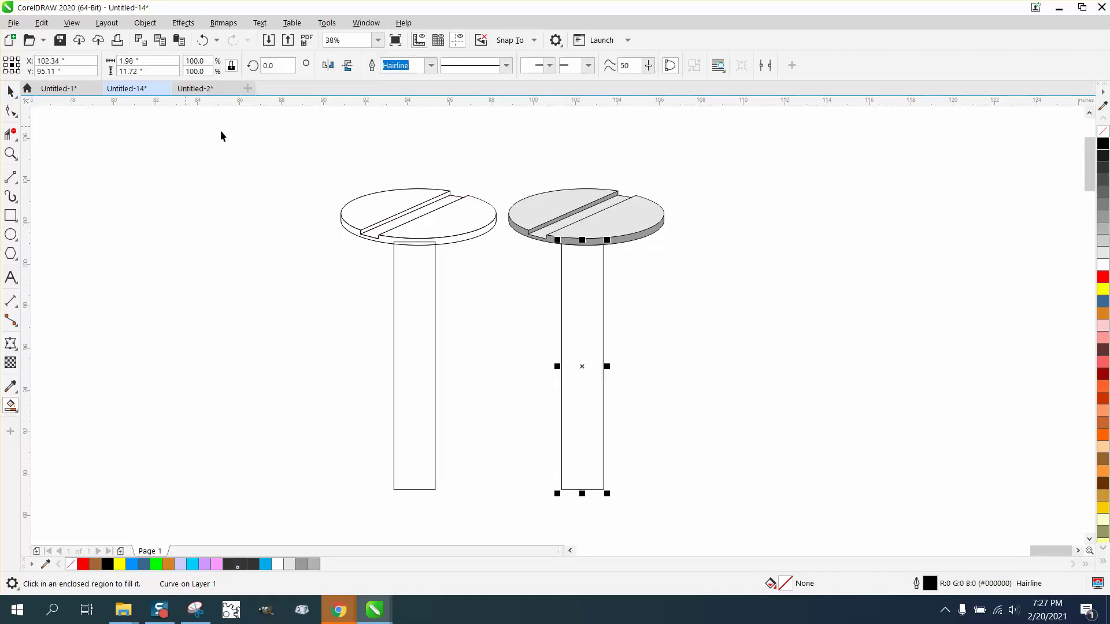
pyautogui.moveTo(279, 157); pyautogui.dragTo(503, 501)
pyautogui.press('Delete')
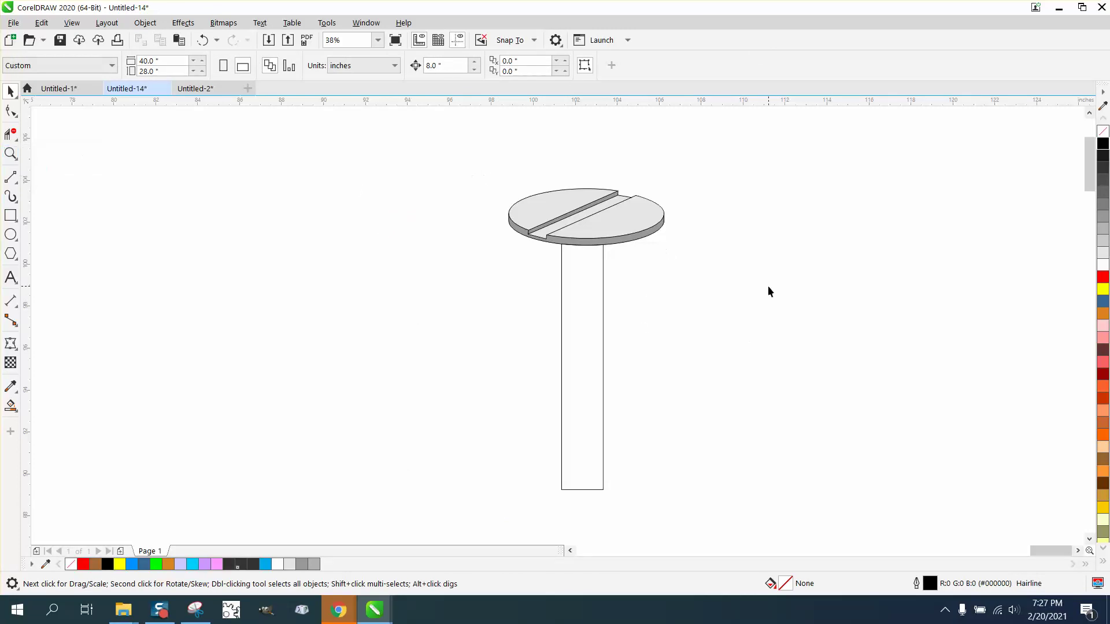
# - Draw a 1.98 by 0.41 inch band across the shank top and convert it to curves
pyautogui.click(11, 153)
pyautogui.moveTo(478, 168); pyautogui.dragTo(810, 315)
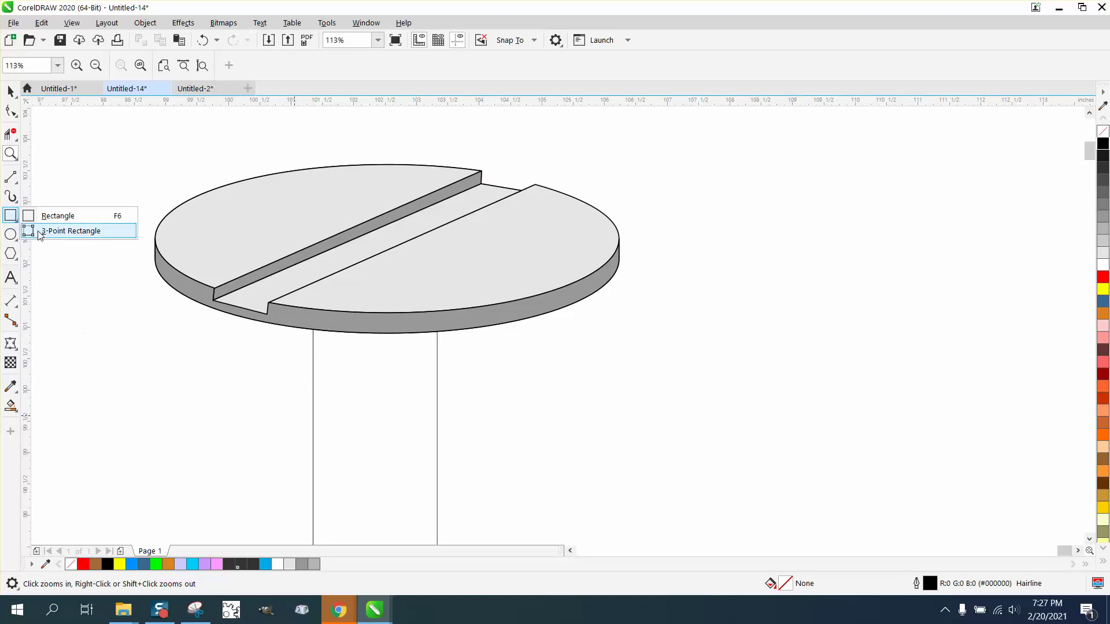
pyautogui.click(55, 216)
pyautogui.moveTo(313, 346); pyautogui.dragTo(432, 372)
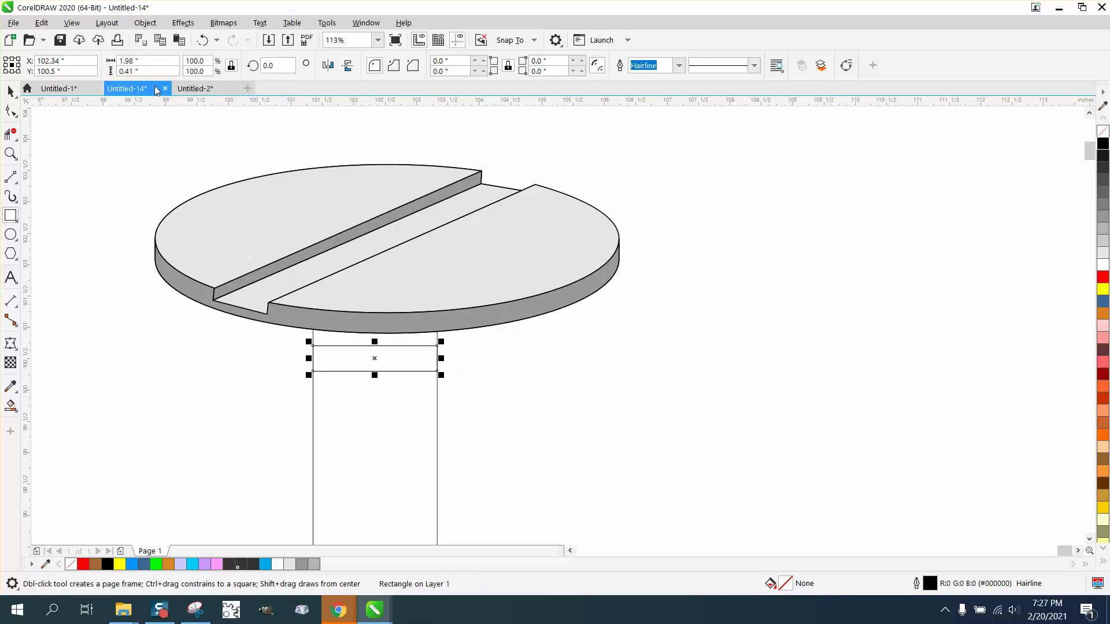
pyautogui.click(138, 24)
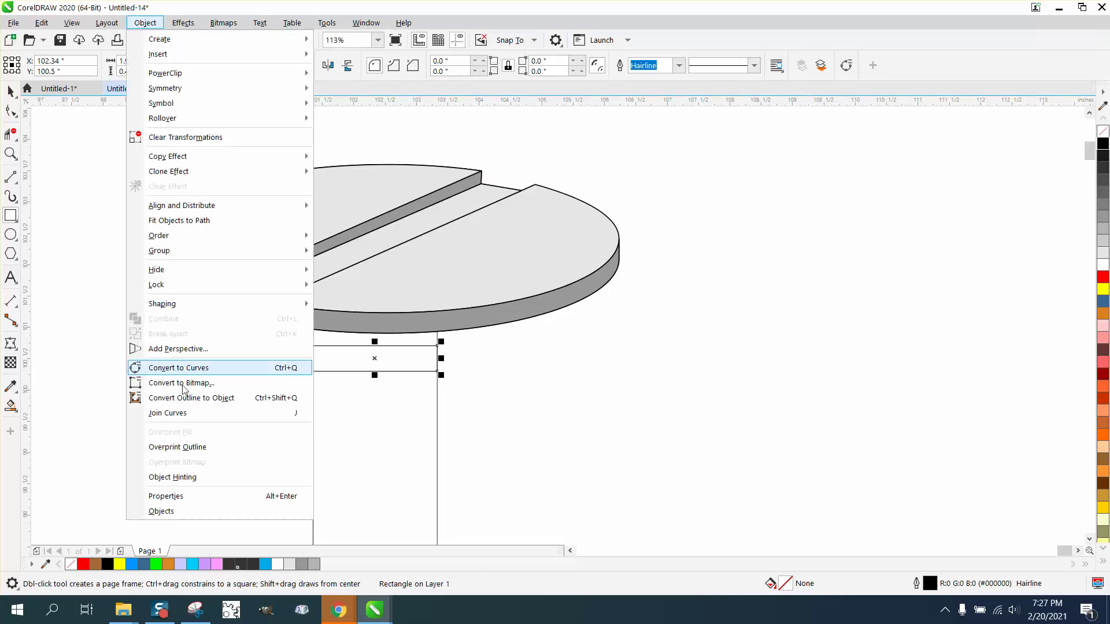
pyautogui.click(198, 370)
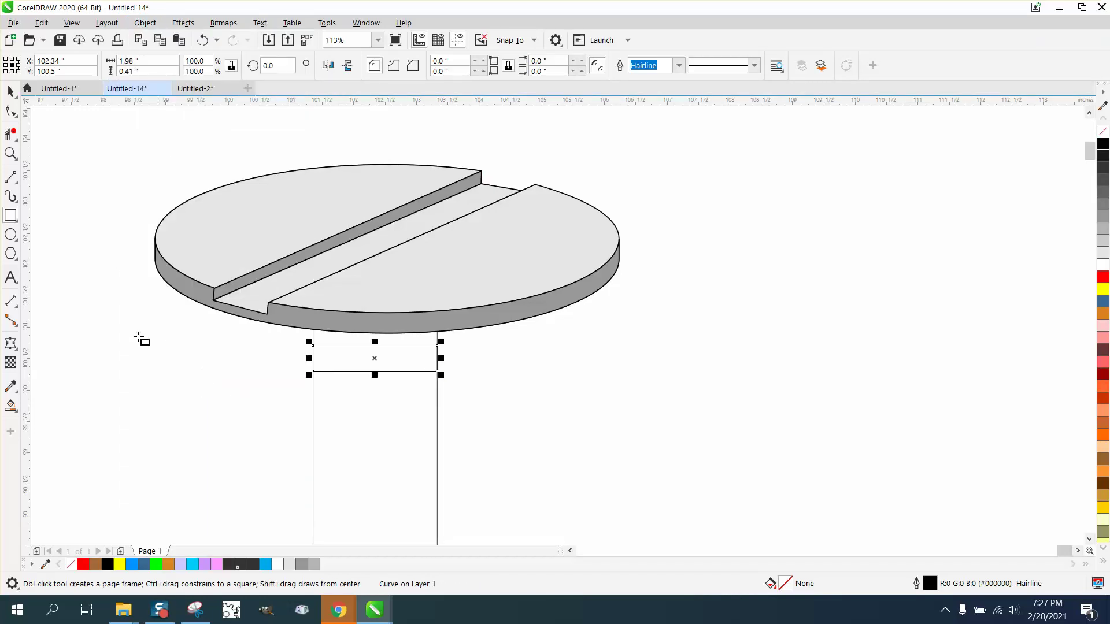
pyautogui.click(10, 153)
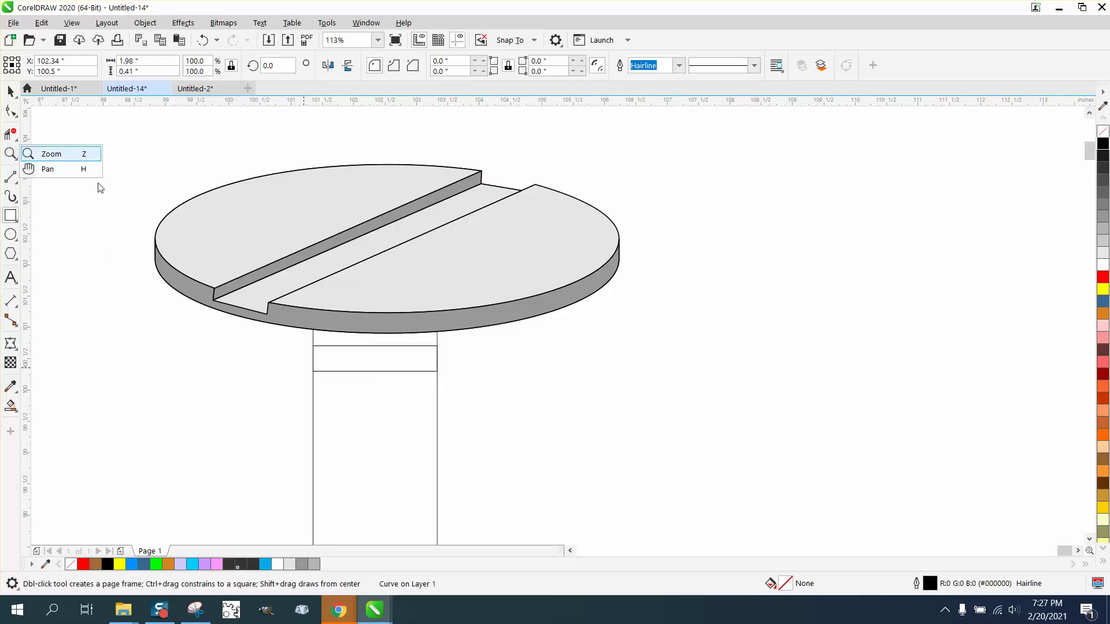
pyautogui.moveTo(289, 342); pyautogui.dragTo(530, 377)
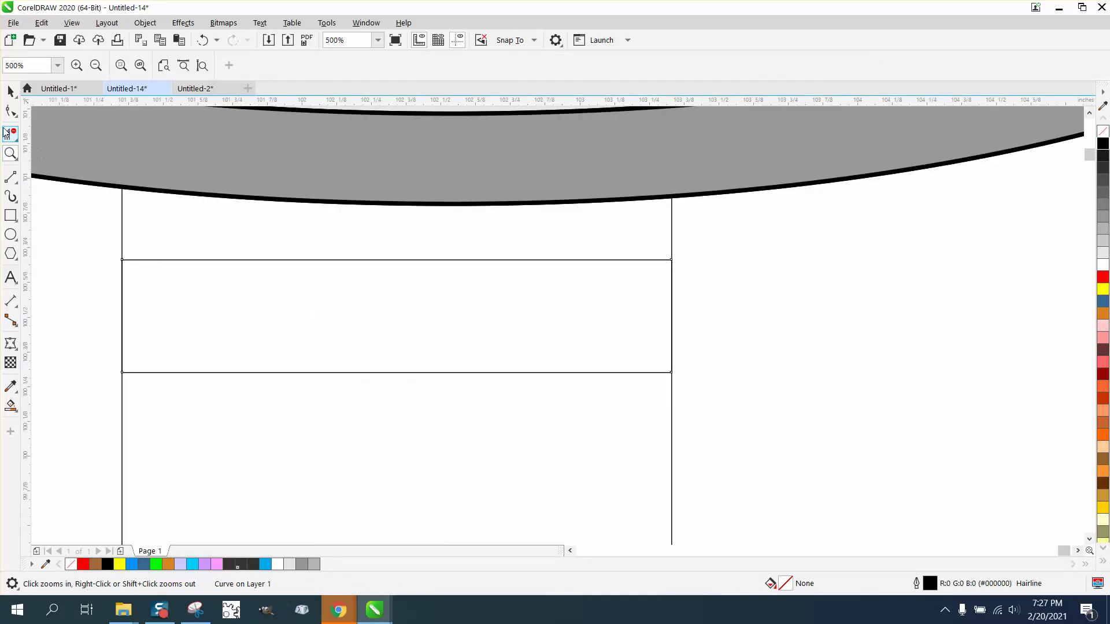
# - Pull the band's left and right edges out into points, forming a hexagon
pyautogui.click(10, 111)
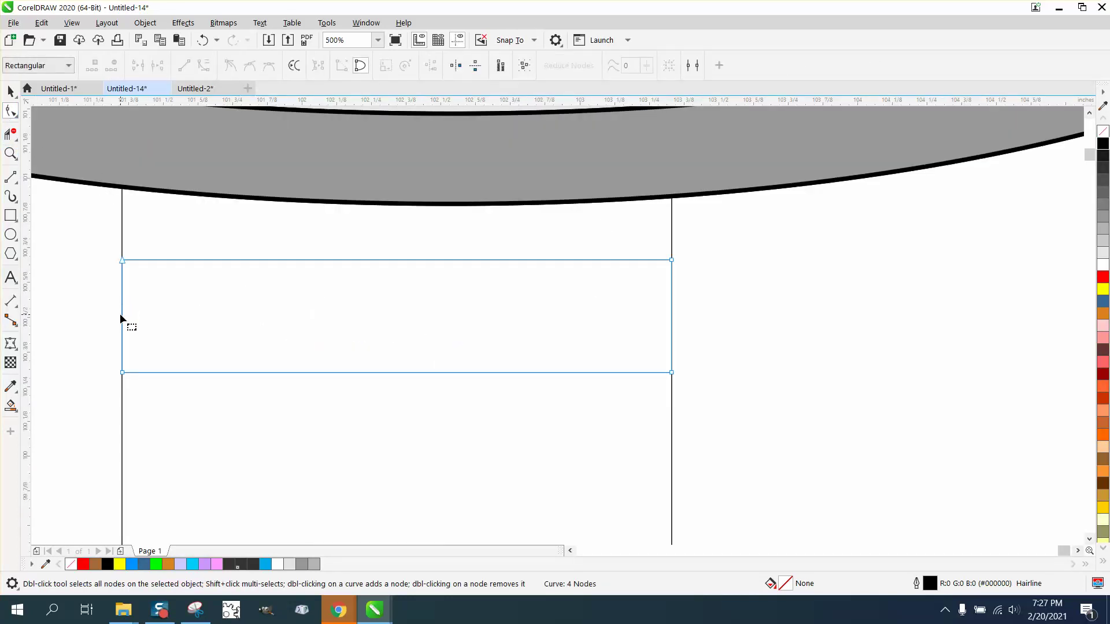
pyautogui.doubleClick(122, 315)
pyautogui.moveTo(122, 315); pyautogui.dragTo(73, 317)
pyautogui.doubleClick(671, 317)
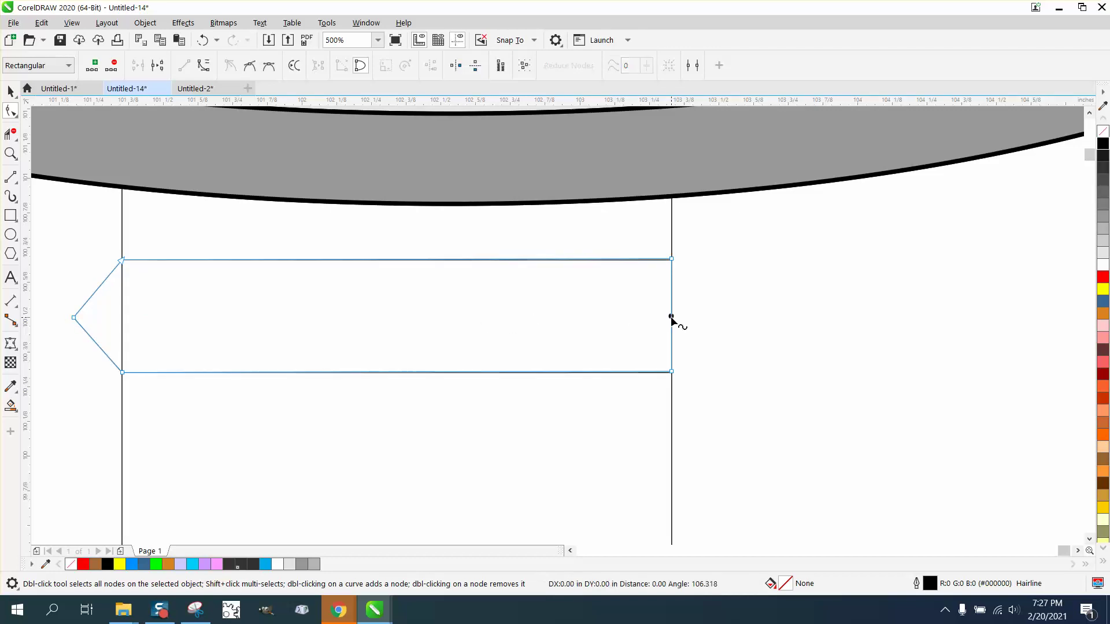
pyautogui.click(202, 40)
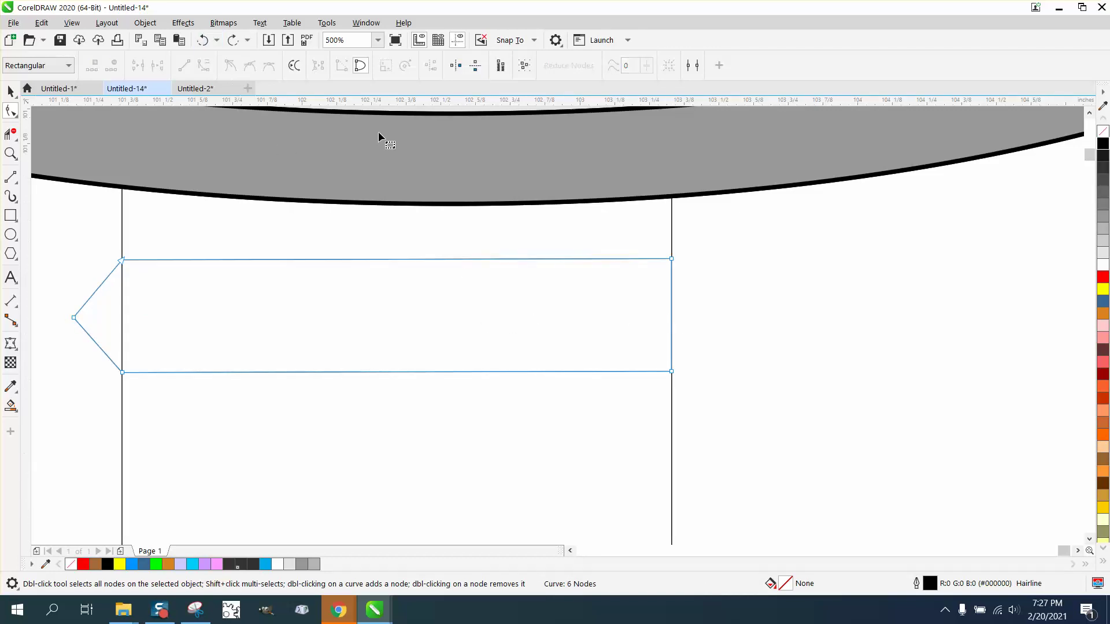
pyautogui.click(203, 46)
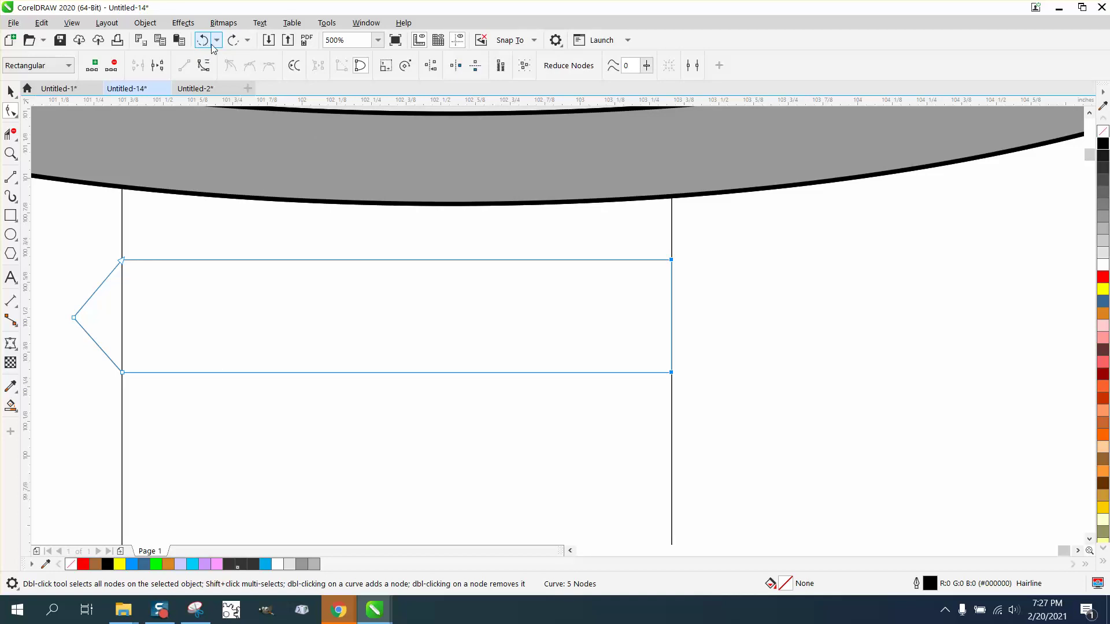
pyautogui.click(670, 326)
pyautogui.doubleClick(670, 318)
pyautogui.moveTo(671, 318); pyautogui.dragTo(706, 317)
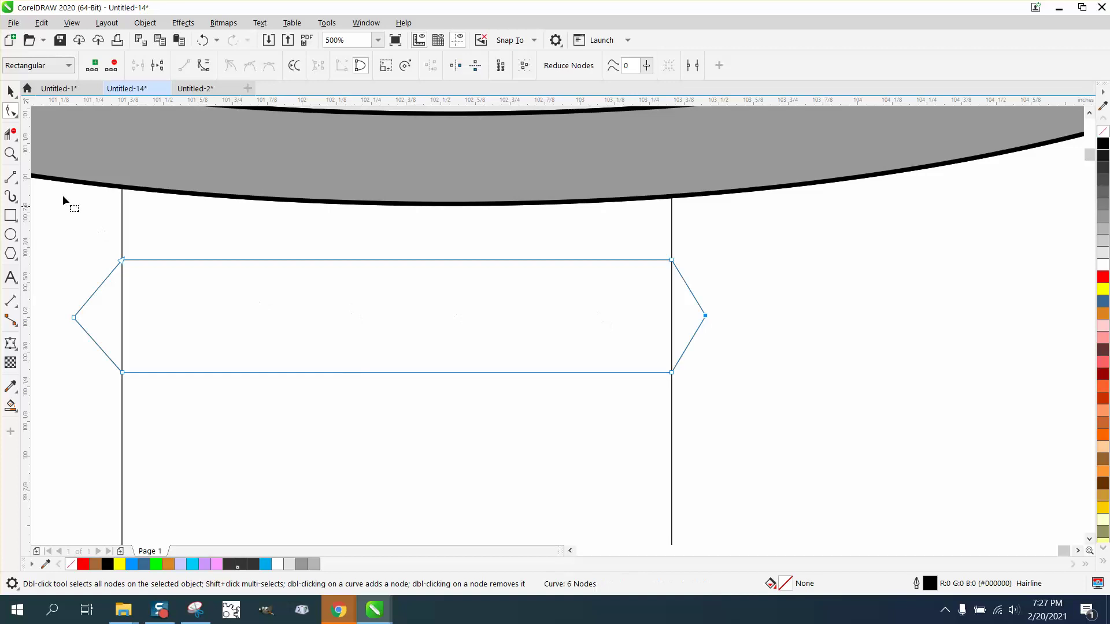
# - Trim away the stem lines inside, above and below the hexagon band
pyautogui.click(10, 134)
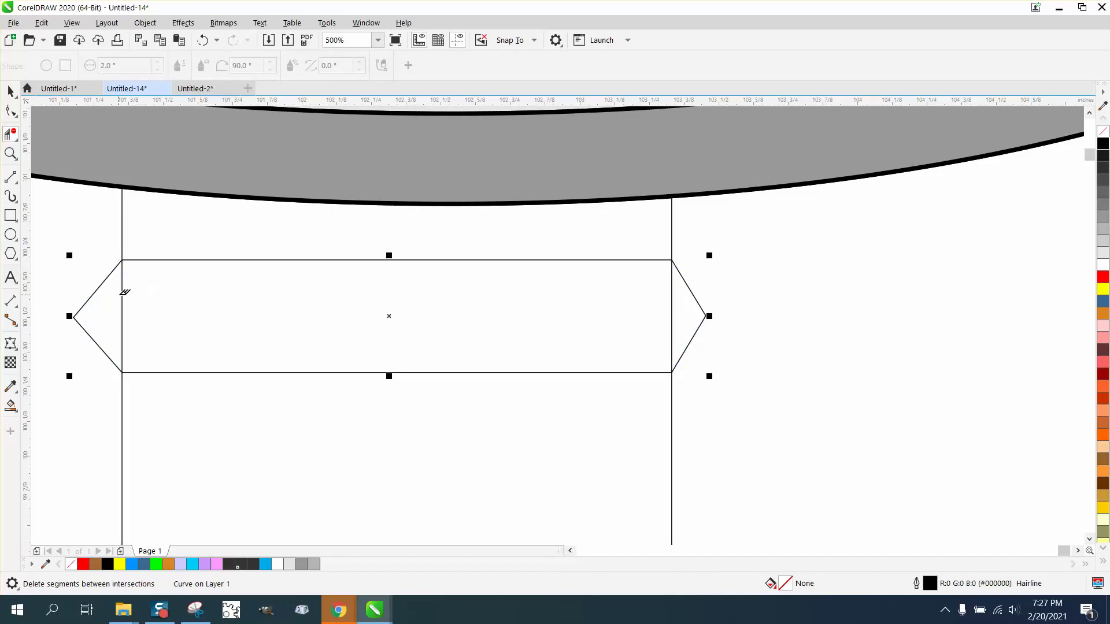
pyautogui.moveTo(125, 292); pyautogui.dragTo(674, 295)
pyautogui.moveTo(699, 231); pyautogui.dragTo(486, 238)
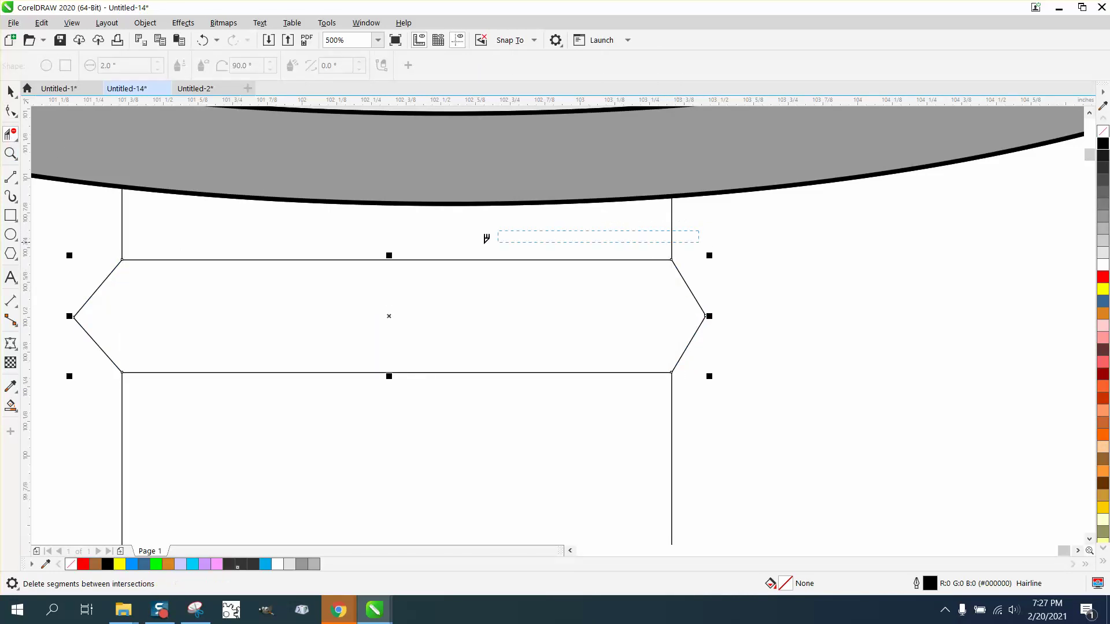
pyautogui.moveTo(166, 237); pyautogui.dragTo(111, 230)
pyautogui.moveTo(110, 417); pyautogui.dragTo(774, 441)
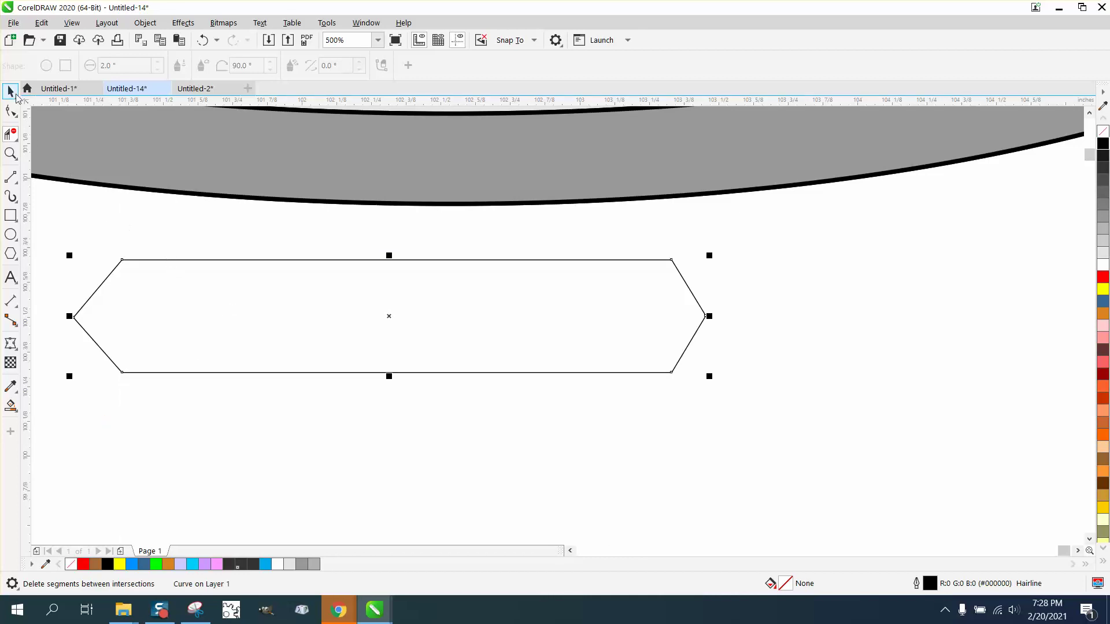
# - Move the hexagon band up against the screw head's underside
pyautogui.click(11, 91)
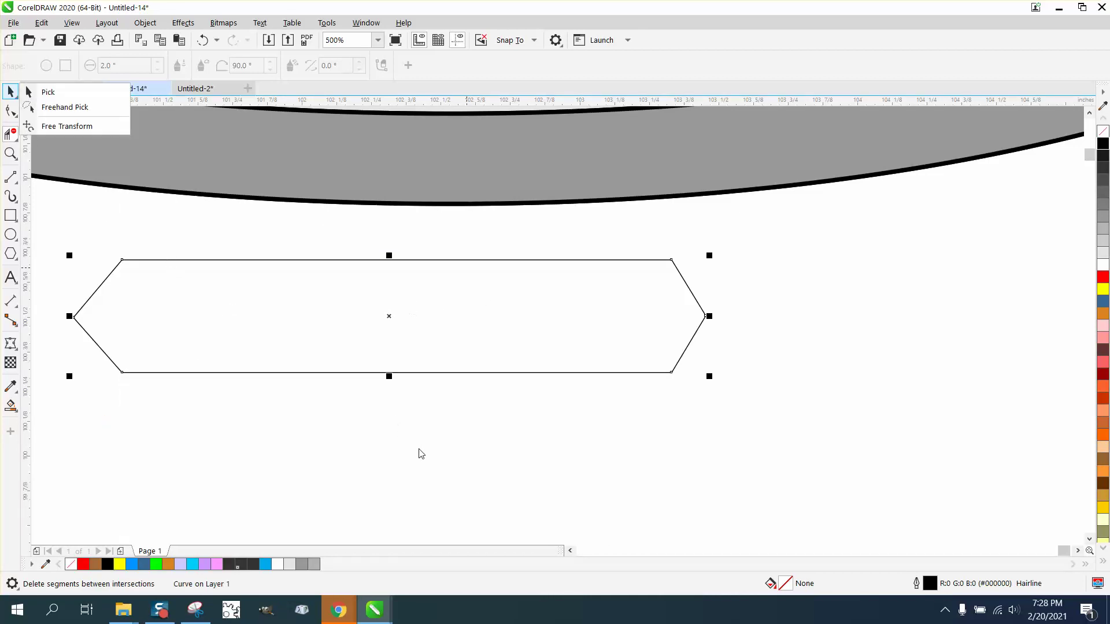
pyautogui.click(392, 317)
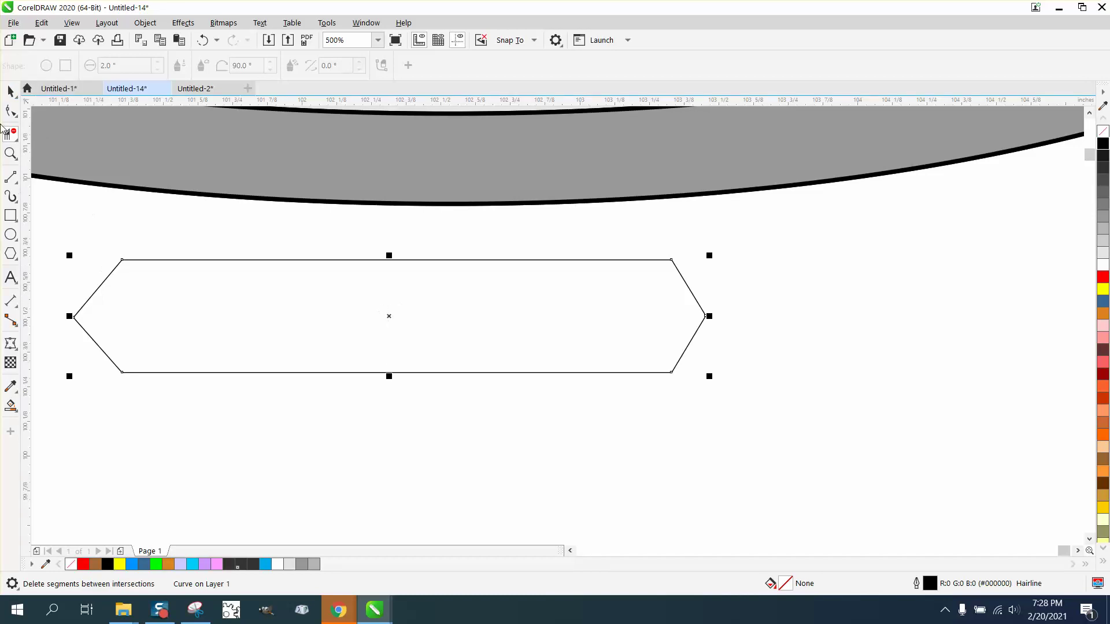
pyautogui.click(10, 91)
pyautogui.moveTo(398, 324); pyautogui.dragTo(387, 274)
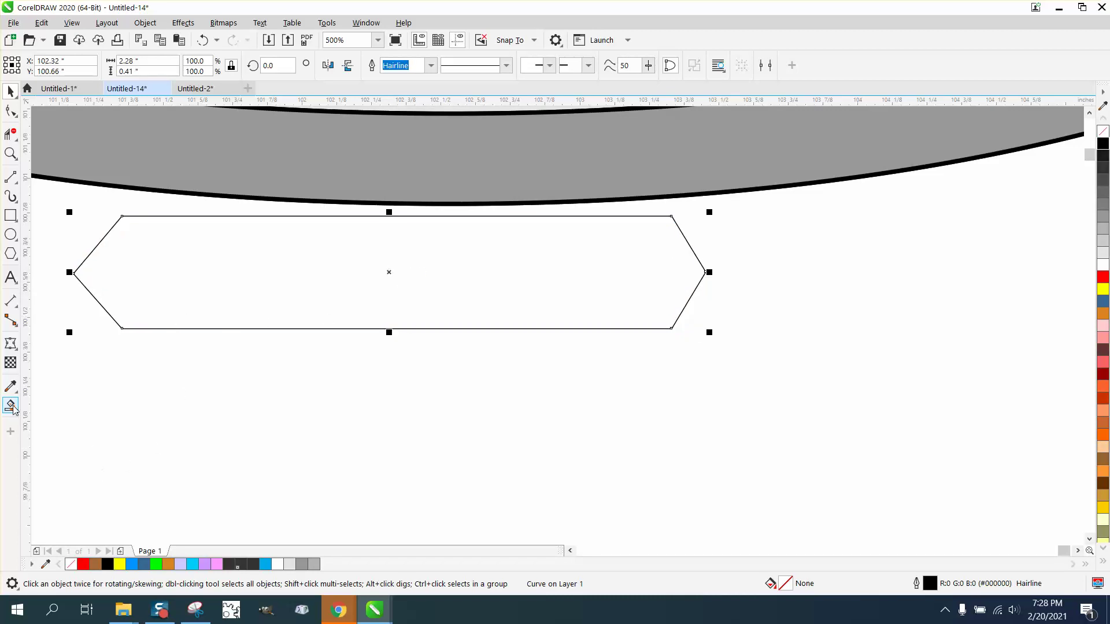
# - Apply an envelope and raise its left node so the band curves along the rim
pyautogui.click(10, 344)
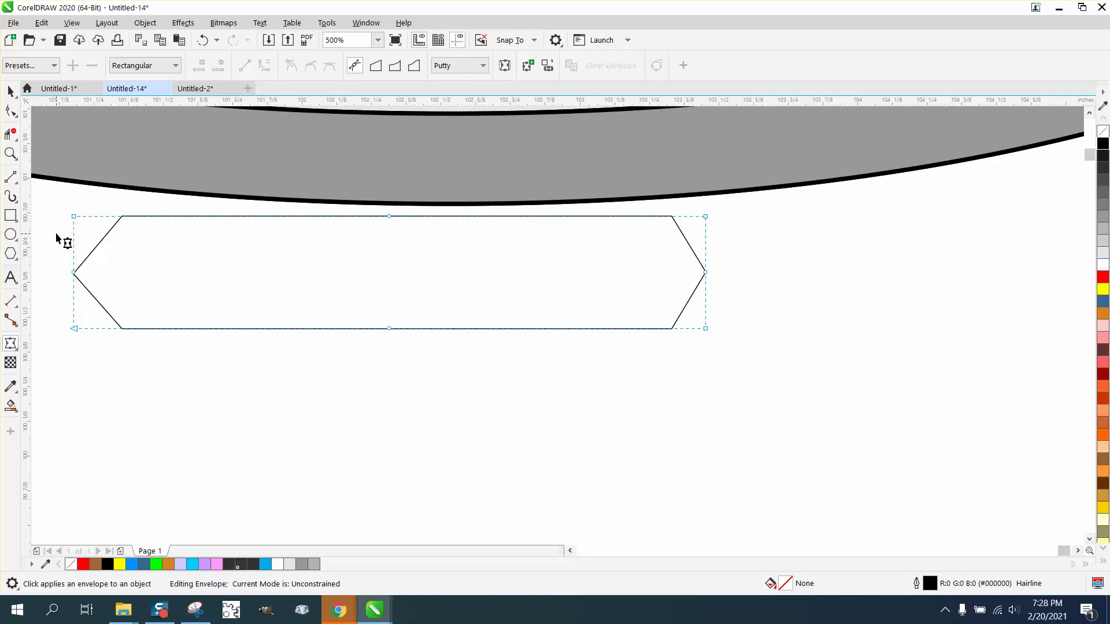
pyautogui.moveTo(56, 204); pyautogui.dragTo(107, 355)
pyautogui.moveTo(73, 273); pyautogui.dragTo(74, 254)
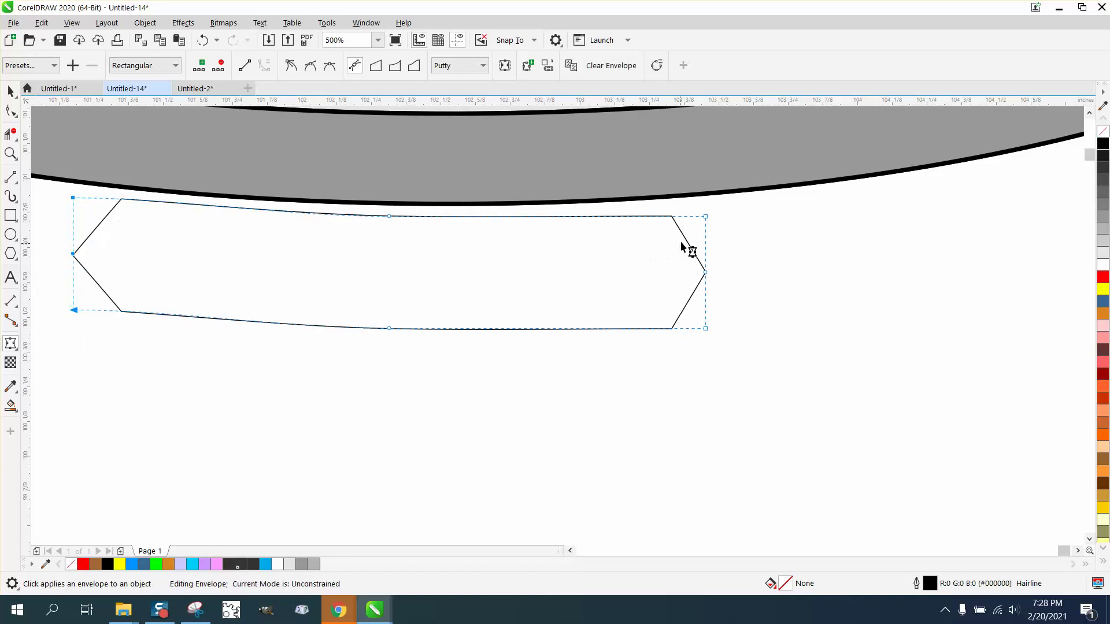
pyautogui.moveTo(721, 207); pyautogui.dragTo(715, 337)
pyautogui.scroll(-2, 575, 344)
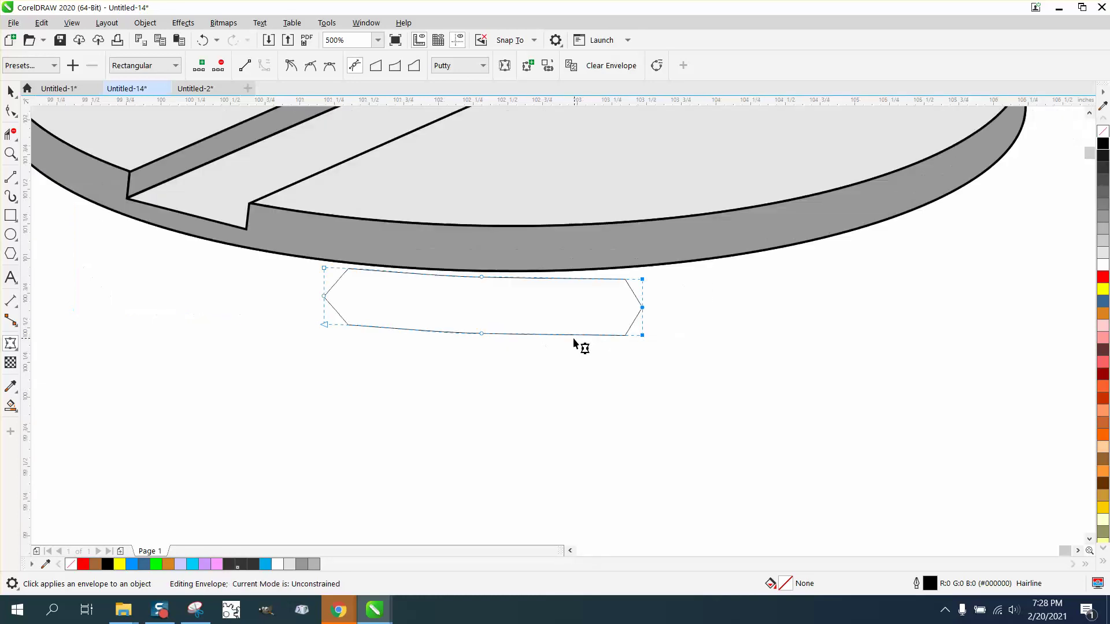
pyautogui.click(10, 91)
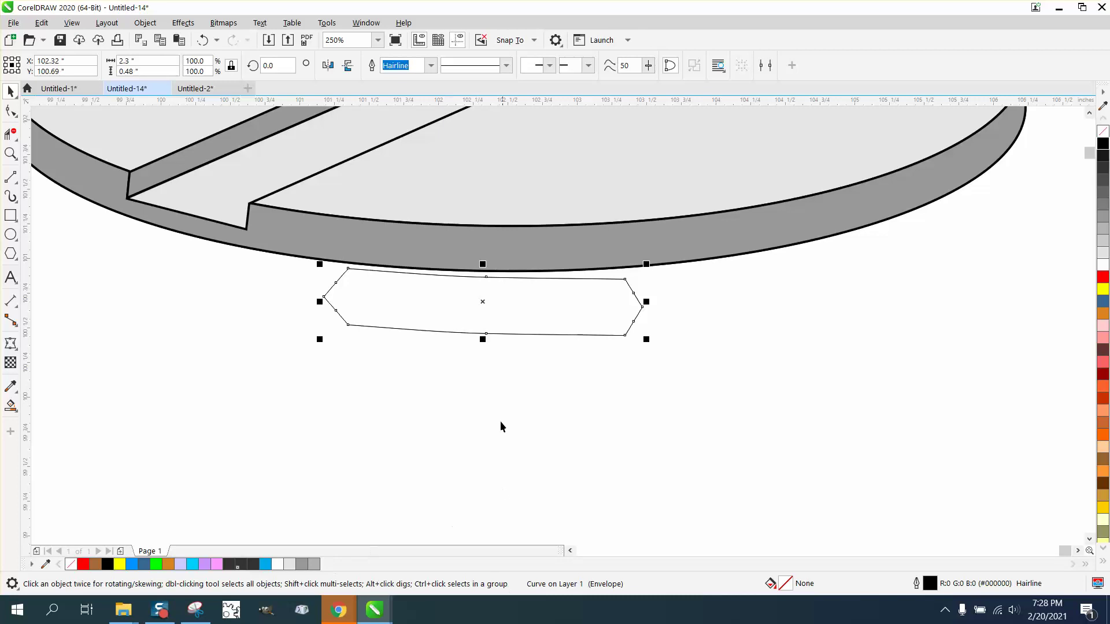
# - Drag-copy the band downward and repeat with Ctrl+R, undoing a trial brown fill
pyautogui.moveTo(349, 268); pyautogui.dragTo(348, 325)
pyautogui.hotkey('ctrl', 'r')
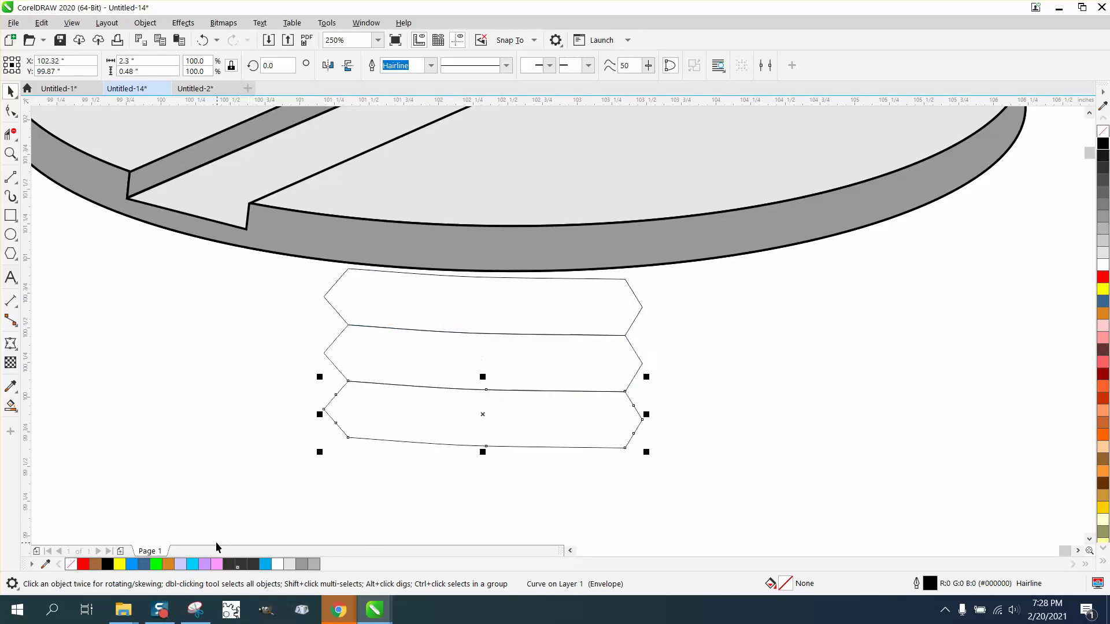
pyautogui.hotkey('ctrl', 'r')
pyautogui.hotkey('ctrl', 'r')
pyautogui.hotkey('ctrl', 'r')
pyautogui.scroll(-2, 286, 530)
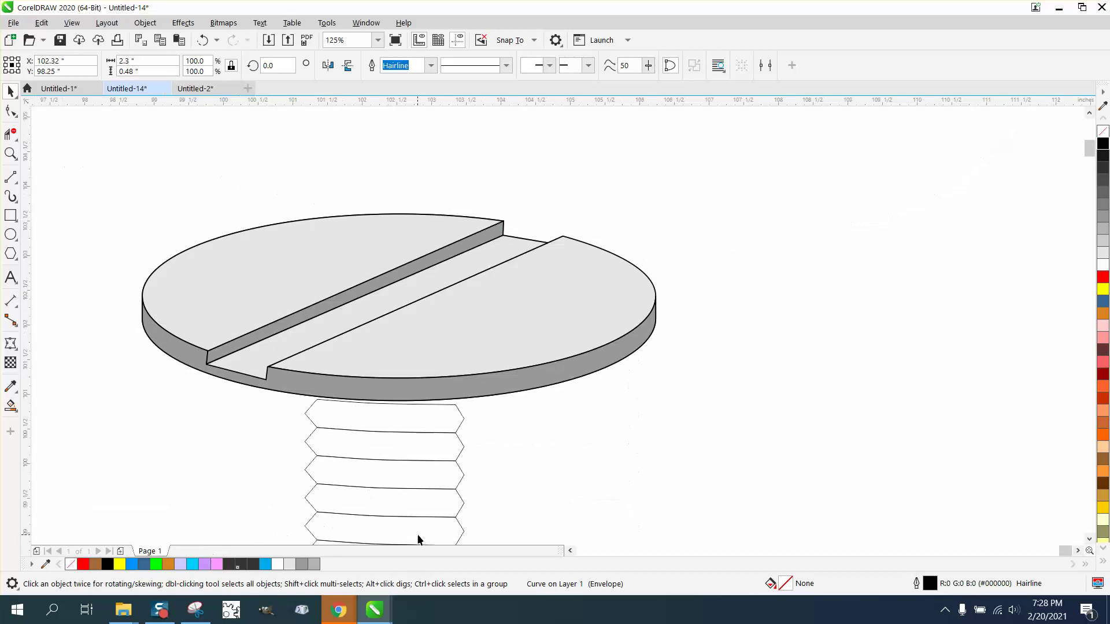
pyautogui.scroll(-5, 1086, 171)
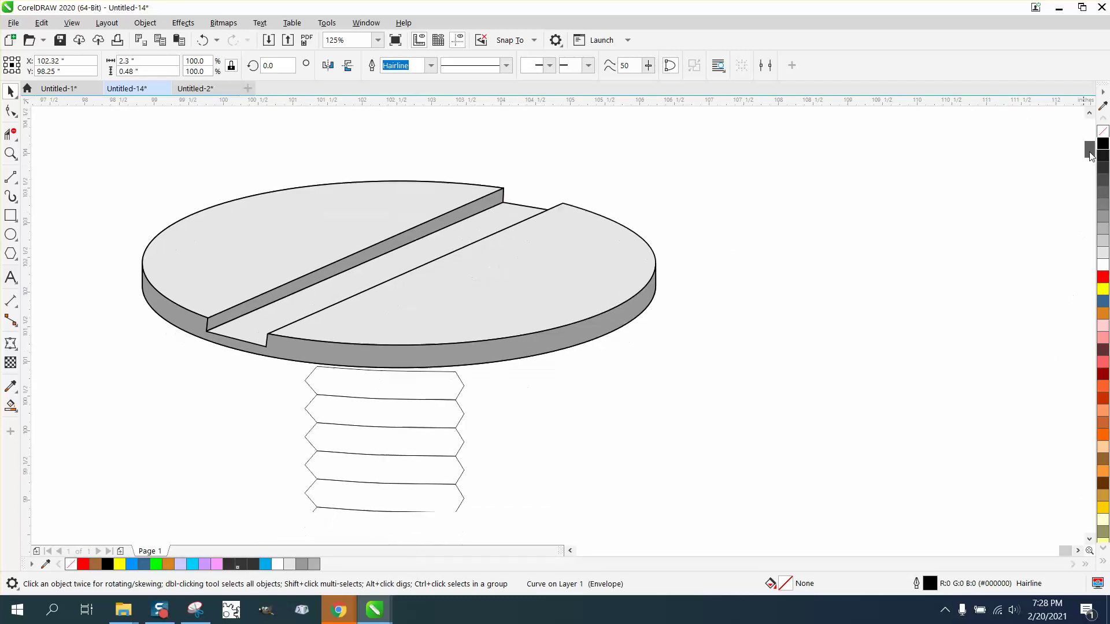
pyautogui.hotkey('ctrl', 'r')
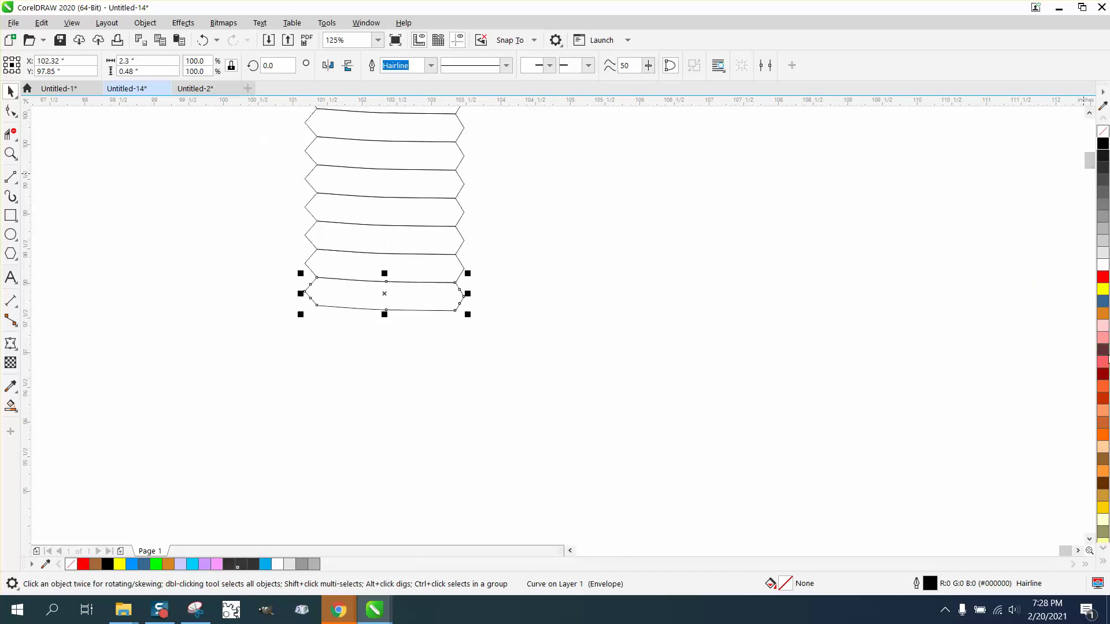
pyautogui.click(1106, 351)
pyautogui.hotkey('ctrl', 'd')
pyautogui.hotkey('ctrl', 'd')
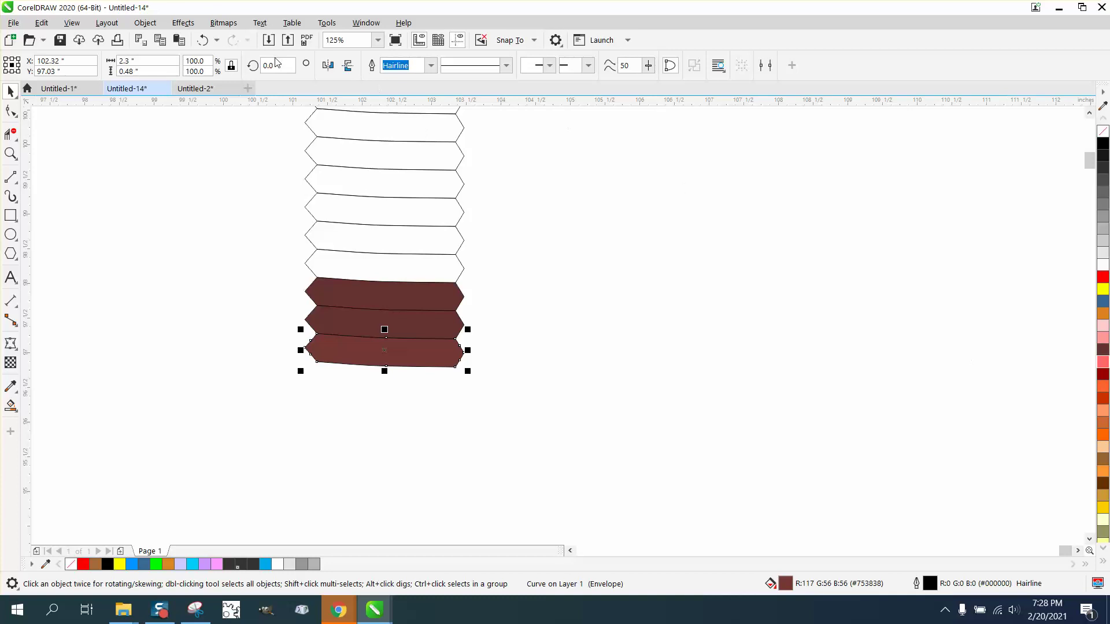
pyautogui.click(203, 40)
pyautogui.click(203, 40)
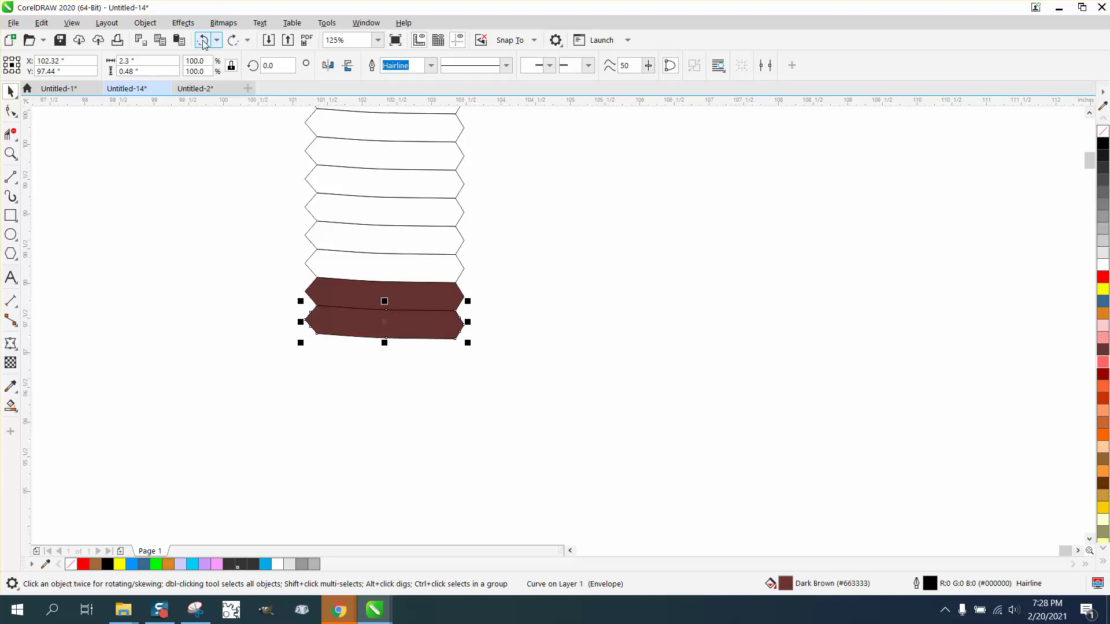
pyautogui.click(203, 40)
pyautogui.click(202, 40)
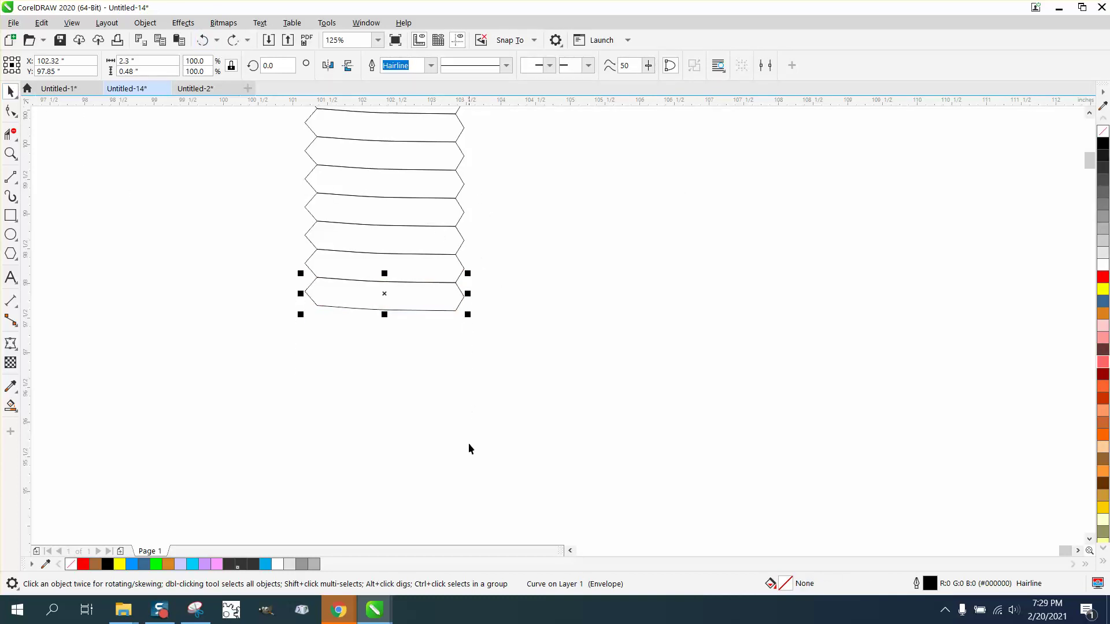
# - Delete stray duplicates and keep stacking band copies down the whole shank
pyautogui.hotkey('ctrl', 'd')
pyautogui.moveTo(313, 306); pyautogui.dragTo(552, 525)
pyautogui.hotkey('ctrl', 'd')
pyautogui.hotkey('ctrl', 'd')
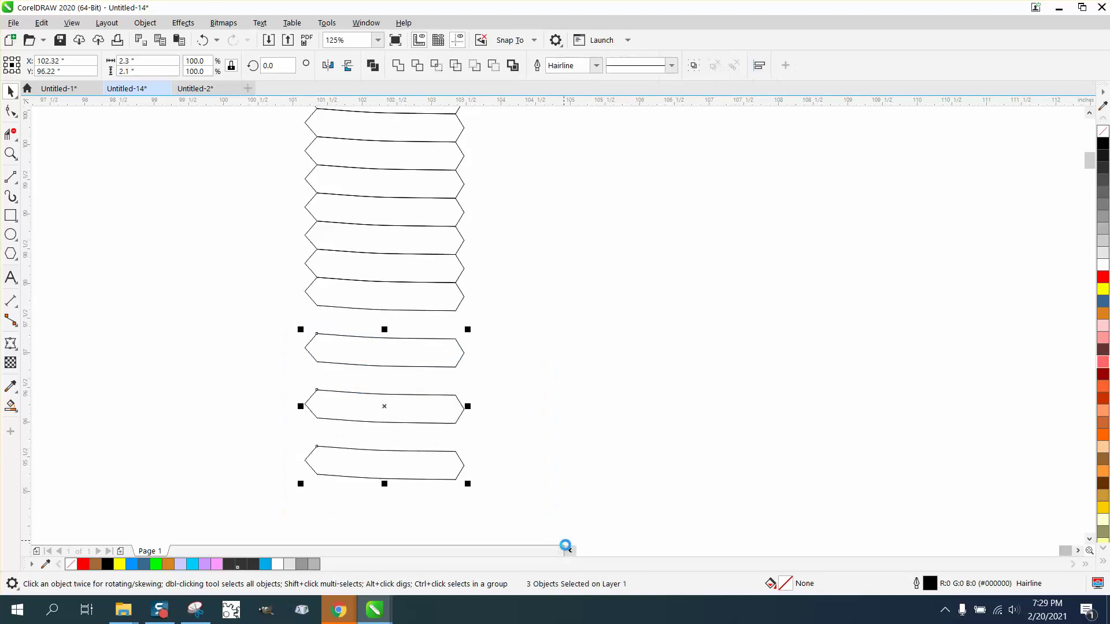
pyautogui.press('Delete')
pyautogui.click(408, 309)
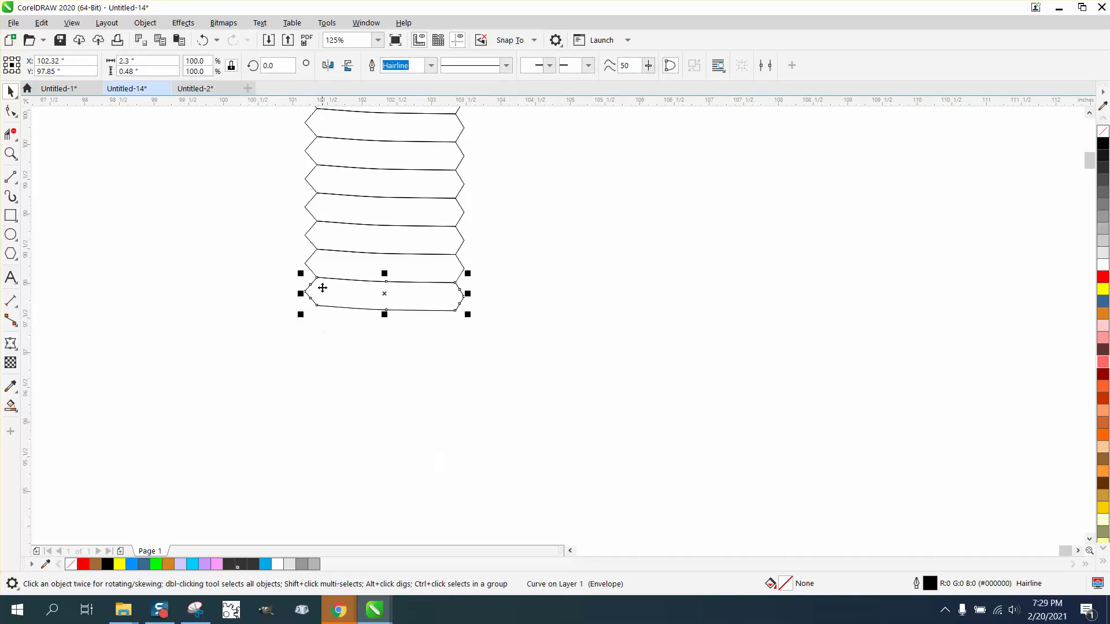
pyautogui.moveTo(318, 281); pyautogui.dragTo(317, 314)
pyautogui.hotkey('ctrl', 'r')
pyautogui.hotkey('ctrl', 'r')
pyautogui.hotkey('ctrl', 'r')
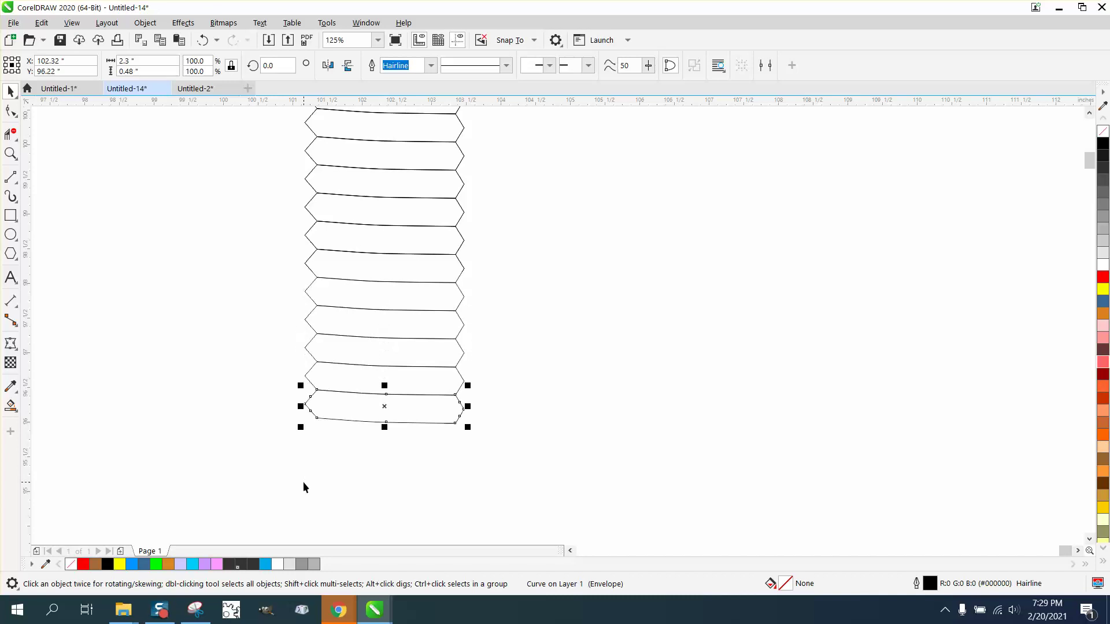
pyautogui.scroll(-1, 264, 474)
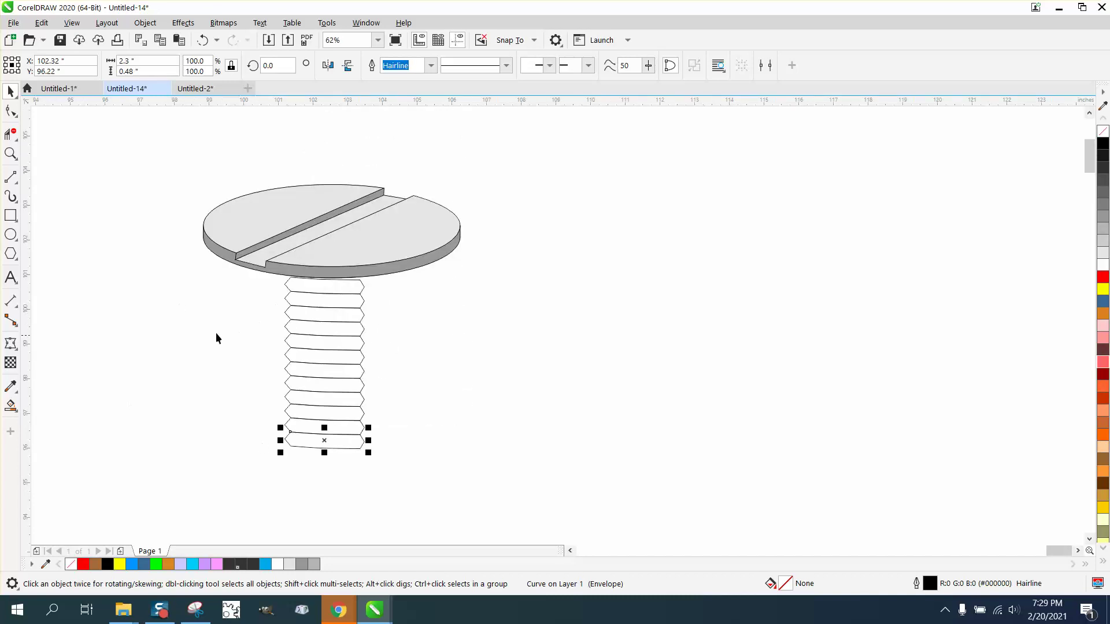
pyautogui.click(10, 153)
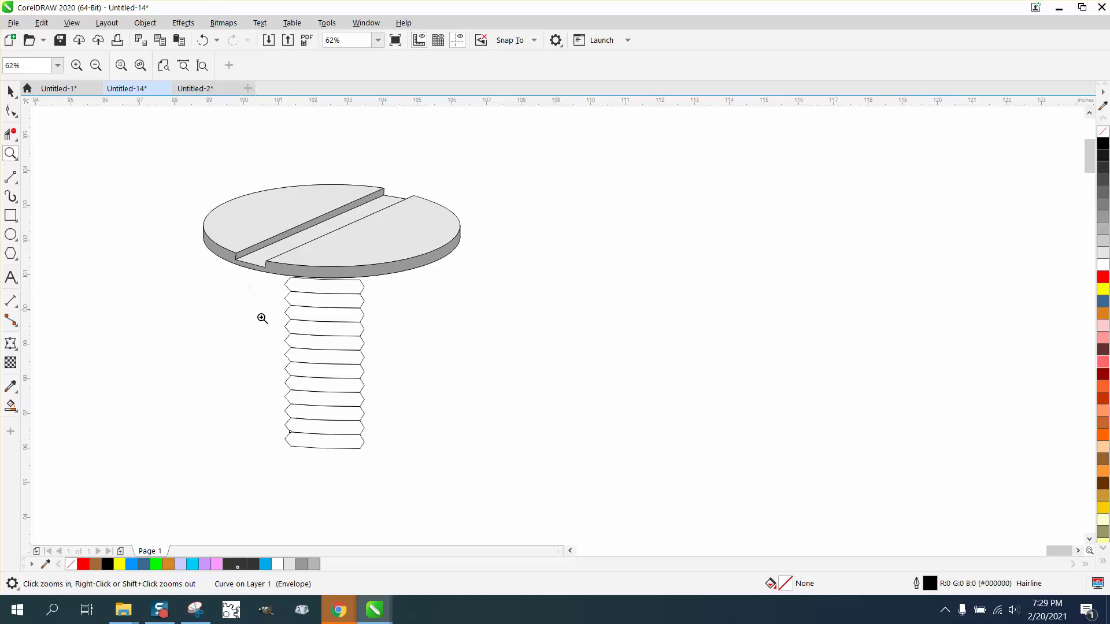
# - Draw a 3-point curve across the last band's corners, bowed down to close the tip
pyautogui.click(11, 196)
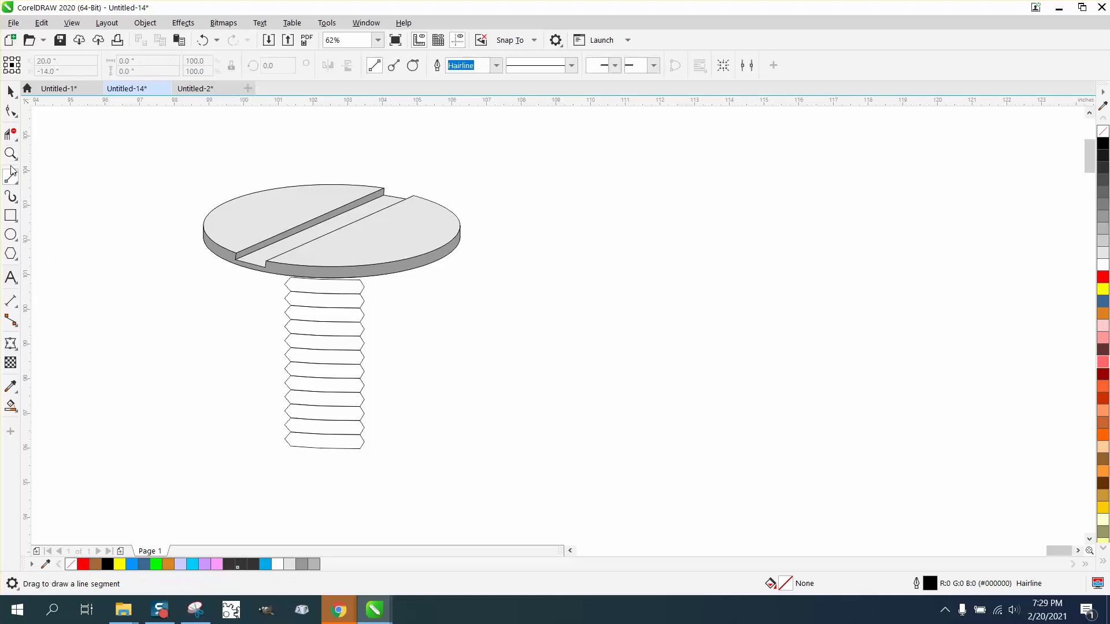
pyautogui.press('z')
pyautogui.moveTo(245, 385)
pyautogui.mouseDown()
pyautogui.moveTo(326, 454)
pyautogui.moveTo(307, 431)
pyautogui.mouseUp()
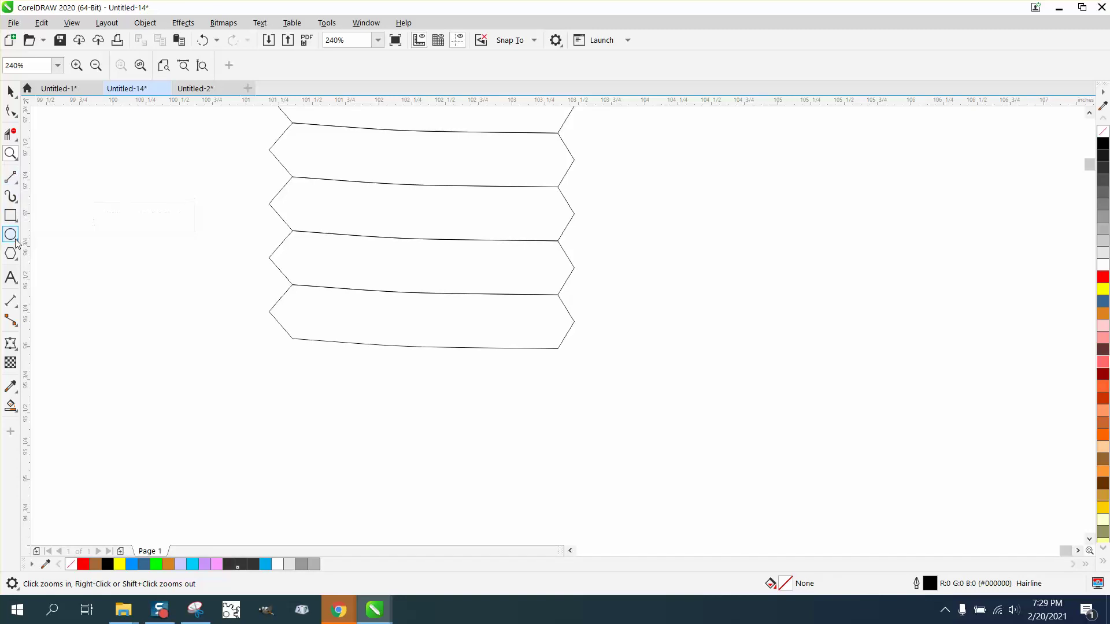
pyautogui.click(18, 200)
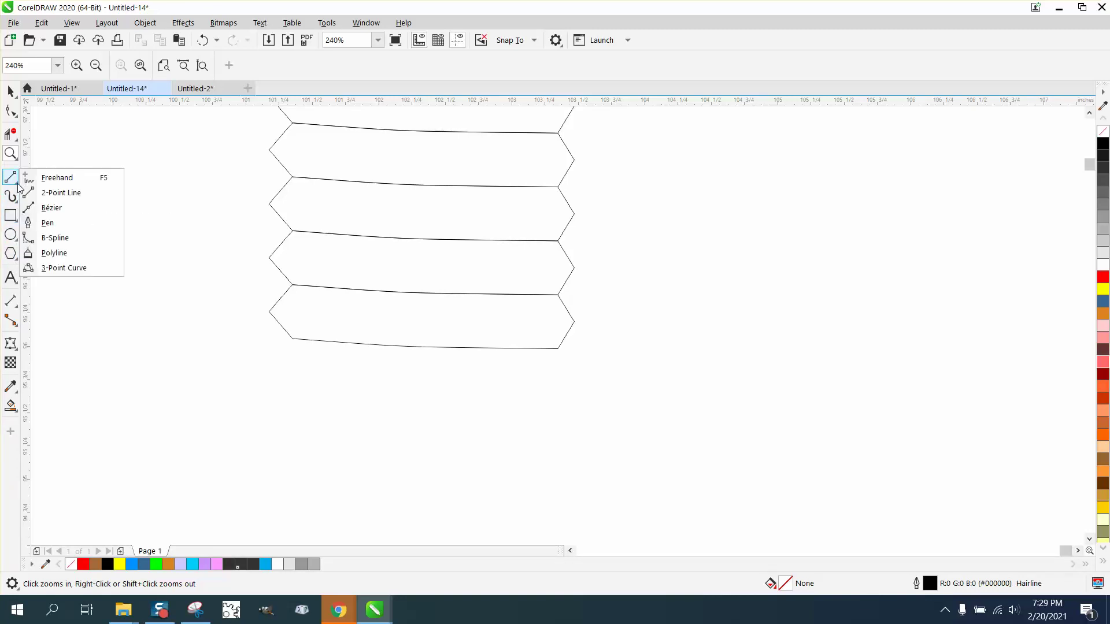
pyautogui.click(55, 267)
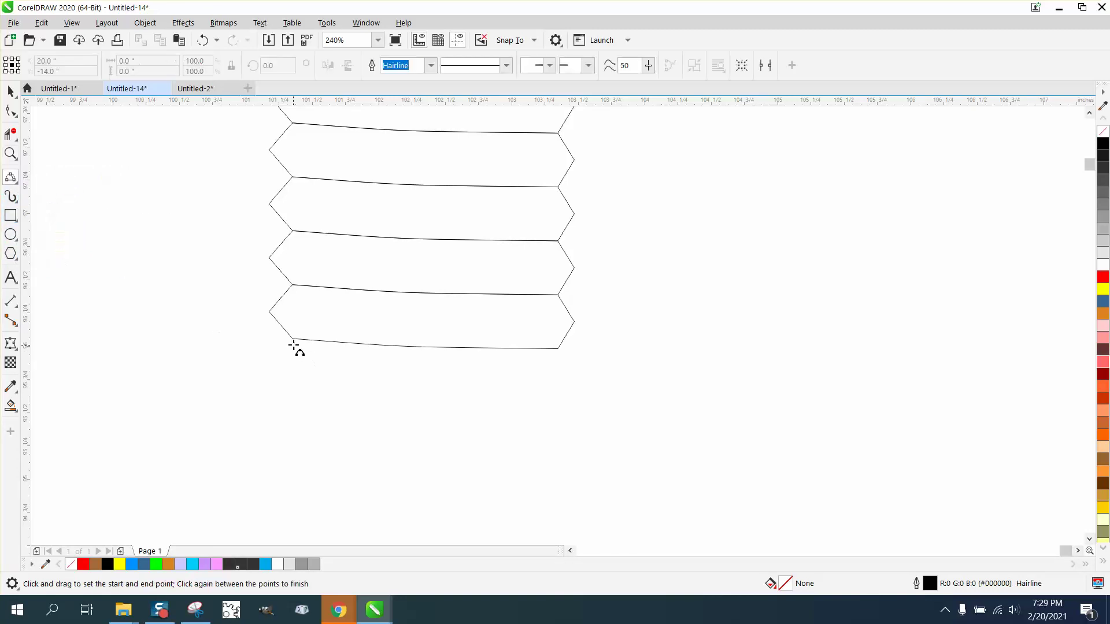
pyautogui.moveTo(293, 339); pyautogui.dragTo(554, 360)
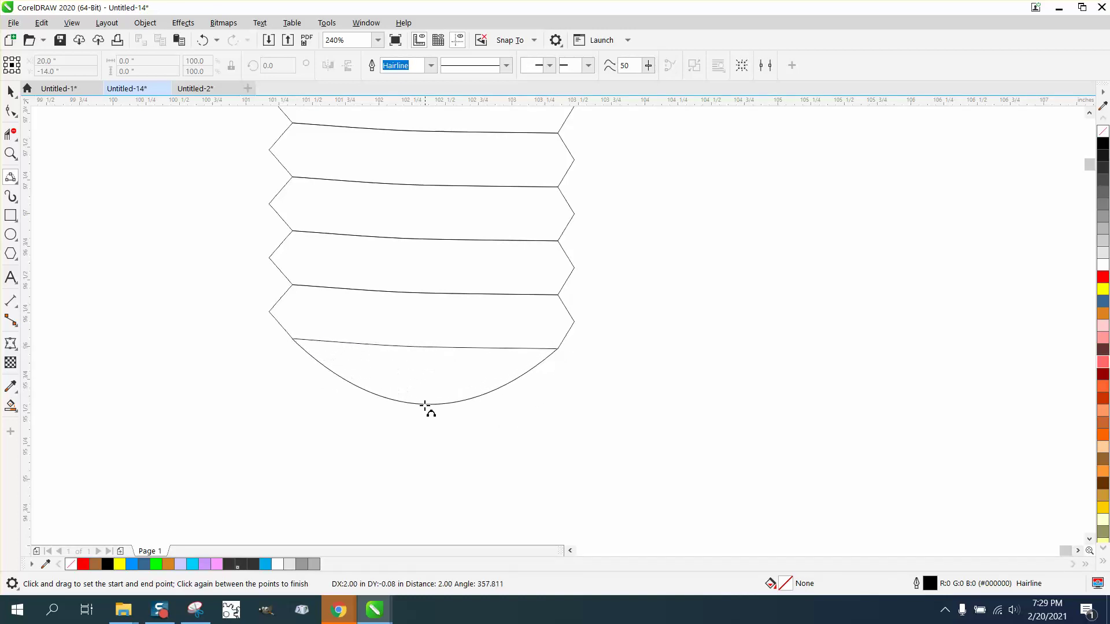
pyautogui.click(423, 407)
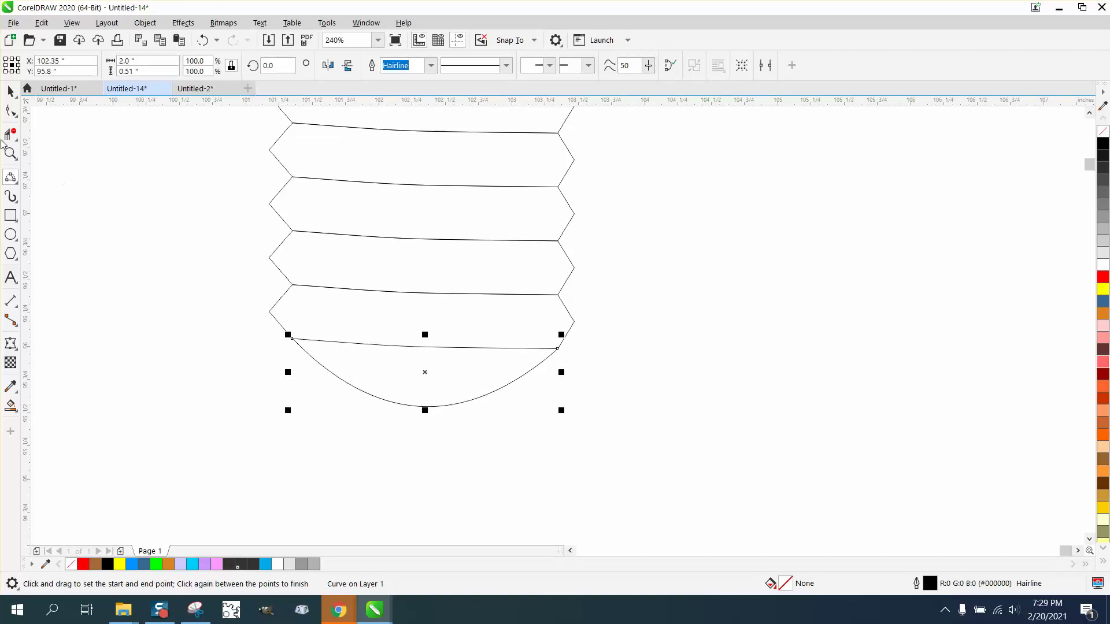
# - Add two bottom nodes and drag them to shape the curve into a pointed tip
pyautogui.click(10, 111)
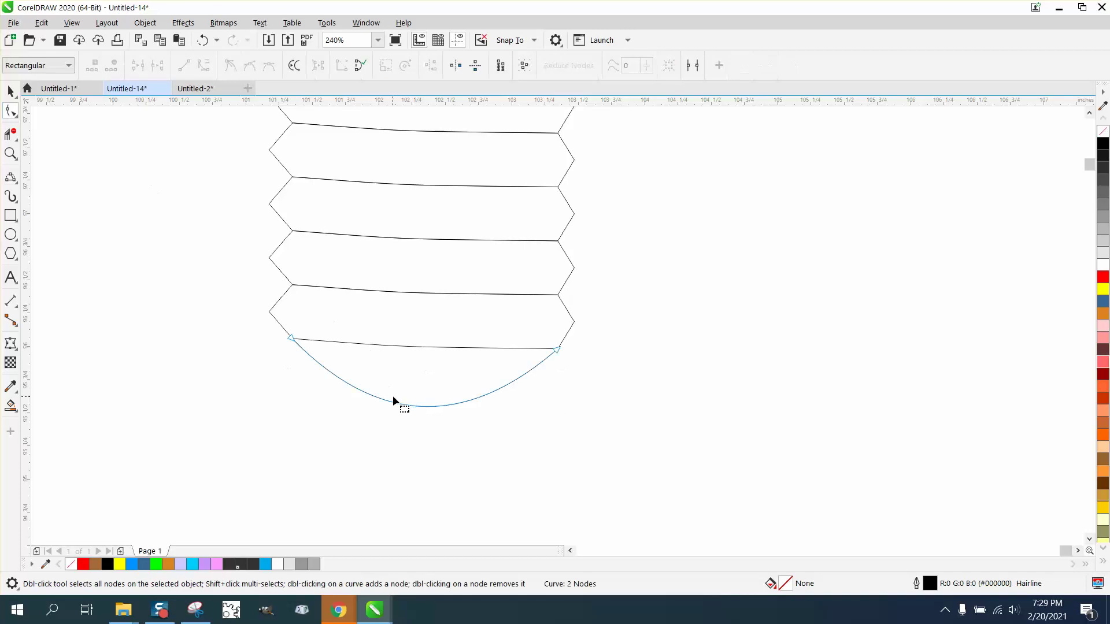
pyautogui.doubleClick(413, 404)
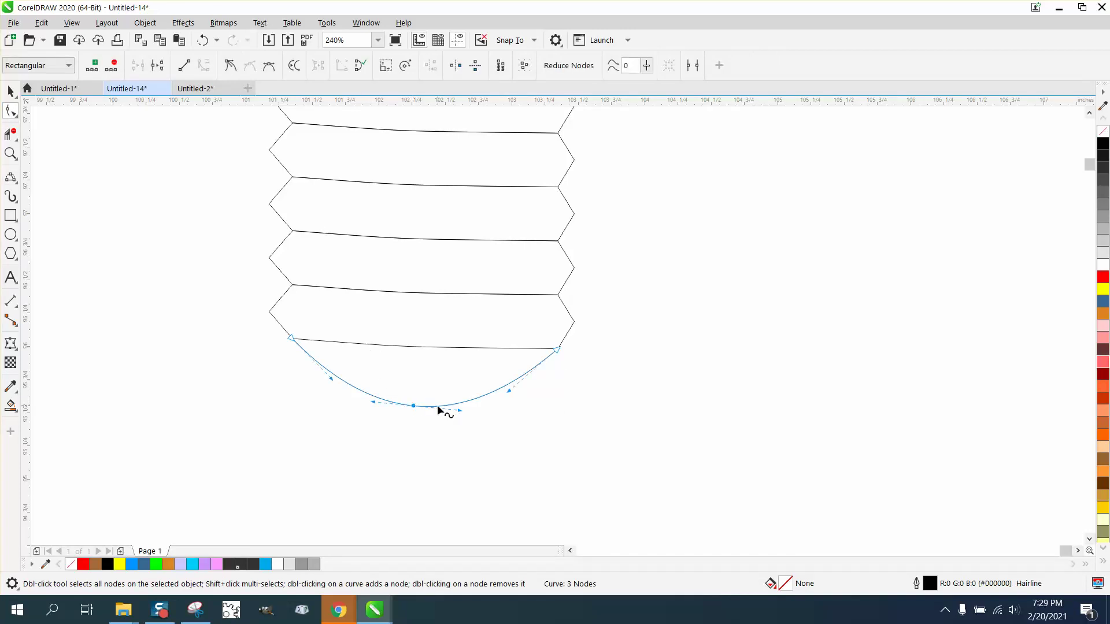
pyautogui.doubleClick(437, 405)
pyautogui.keyDown('shift'); pyautogui.click(413, 405); pyautogui.keyUp('shift')
pyautogui.moveTo(439, 409); pyautogui.dragTo(441, 416)
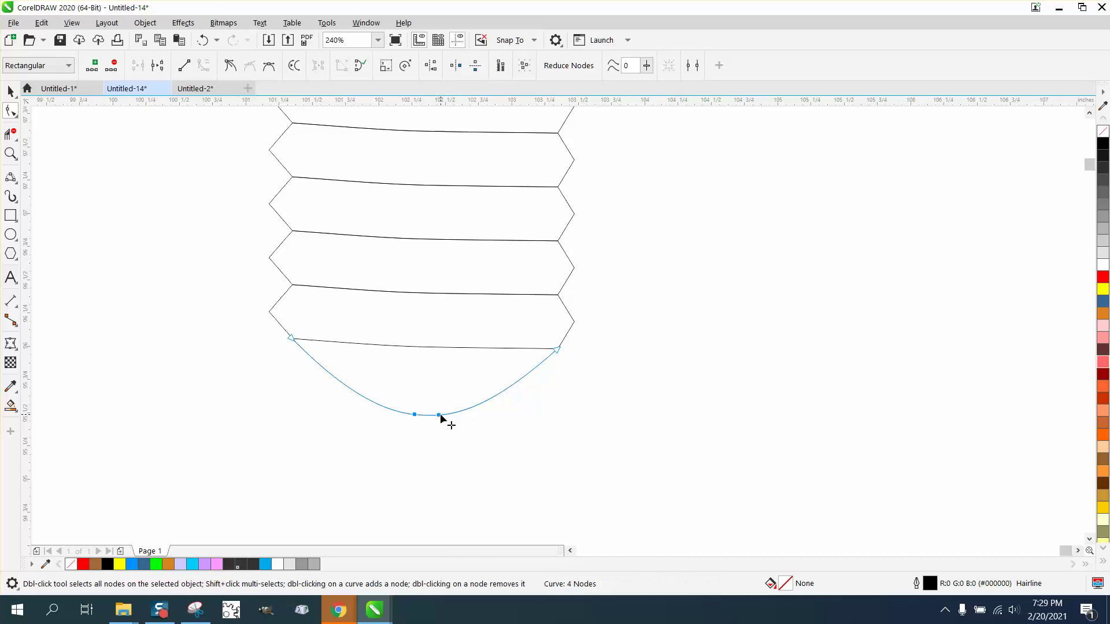
pyautogui.click(439, 415)
pyautogui.moveTo(477, 412); pyautogui.dragTo(475, 393)
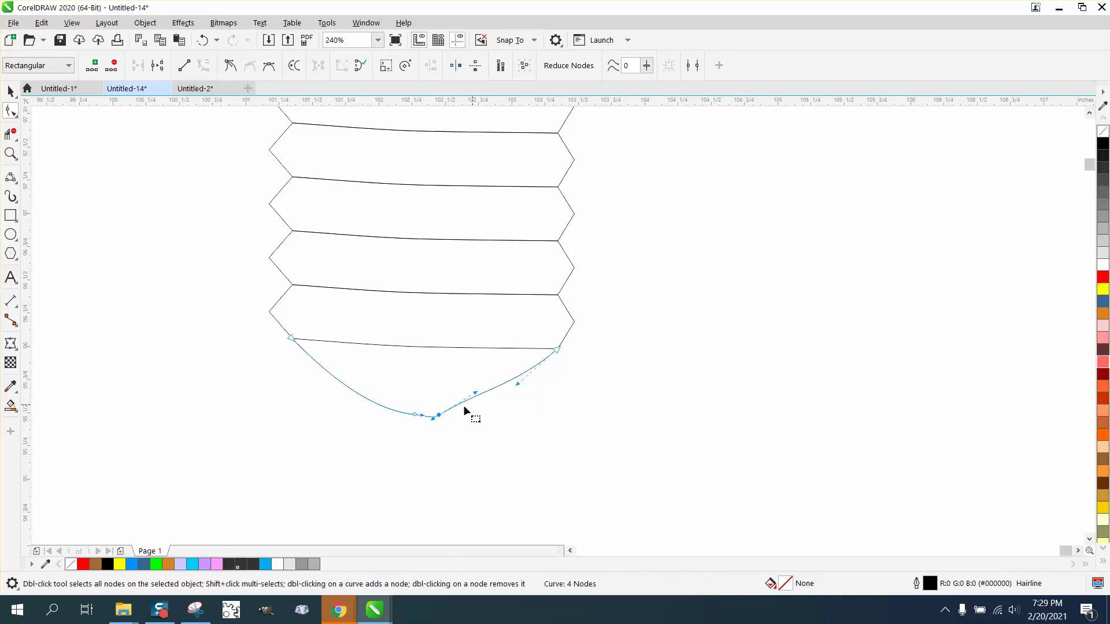
pyautogui.click(414, 414)
pyautogui.moveTo(379, 415); pyautogui.dragTo(371, 392)
pyautogui.click(422, 439)
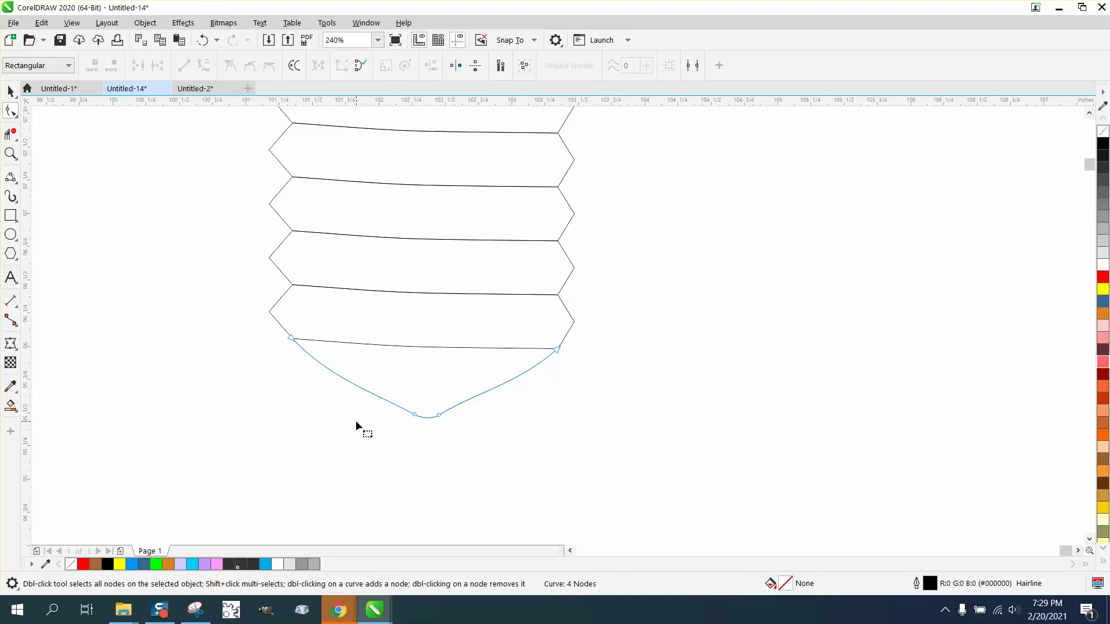
pyautogui.scroll(-5, 350, 411)
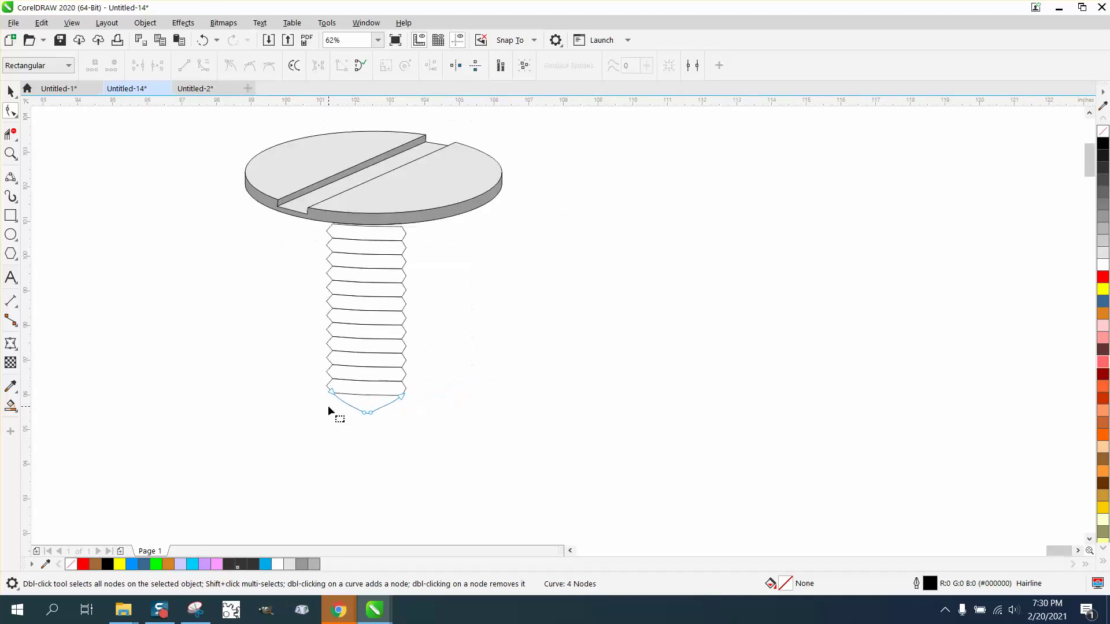
# - Draw two short 2-point lines from the top band's corners up to the head's edge
pyautogui.click(10, 154)
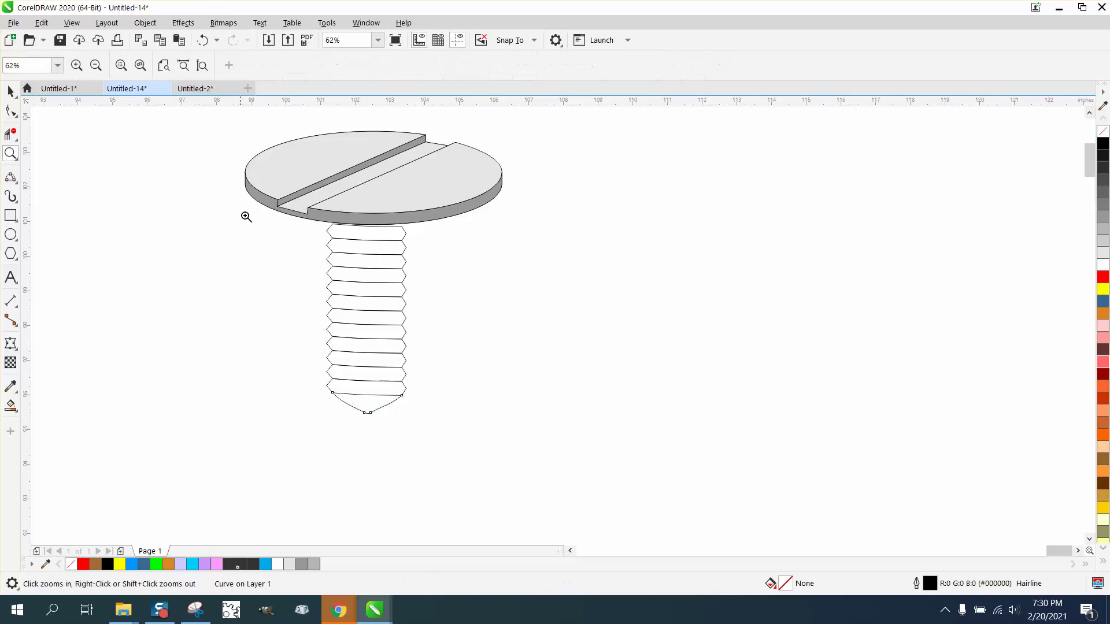
pyautogui.moveTo(365, 242); pyautogui.dragTo(535, 268)
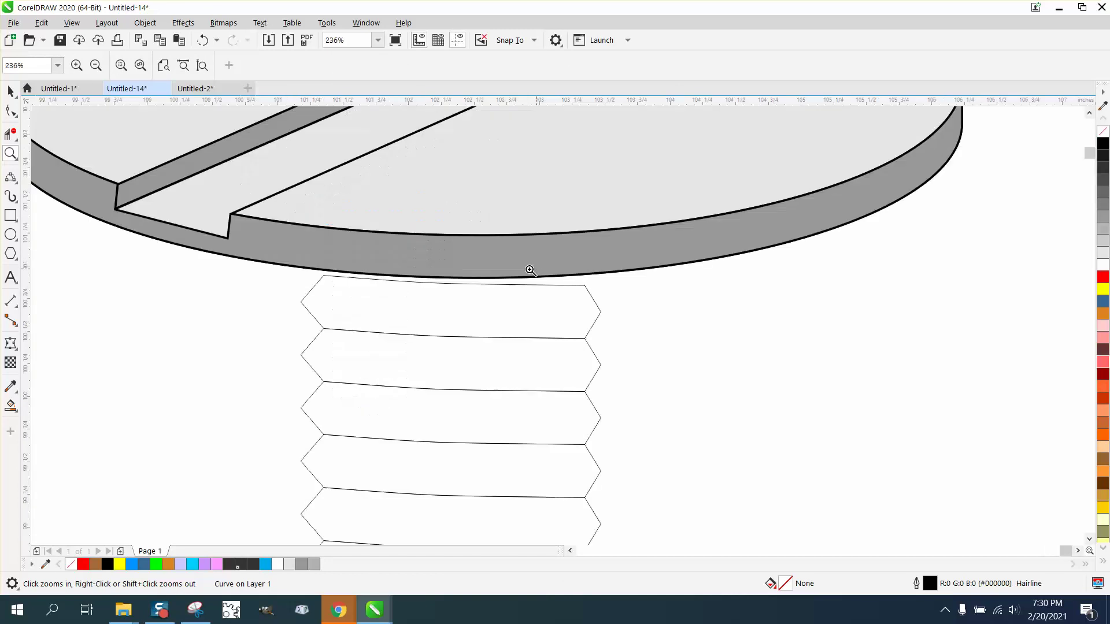
pyautogui.click(13, 181)
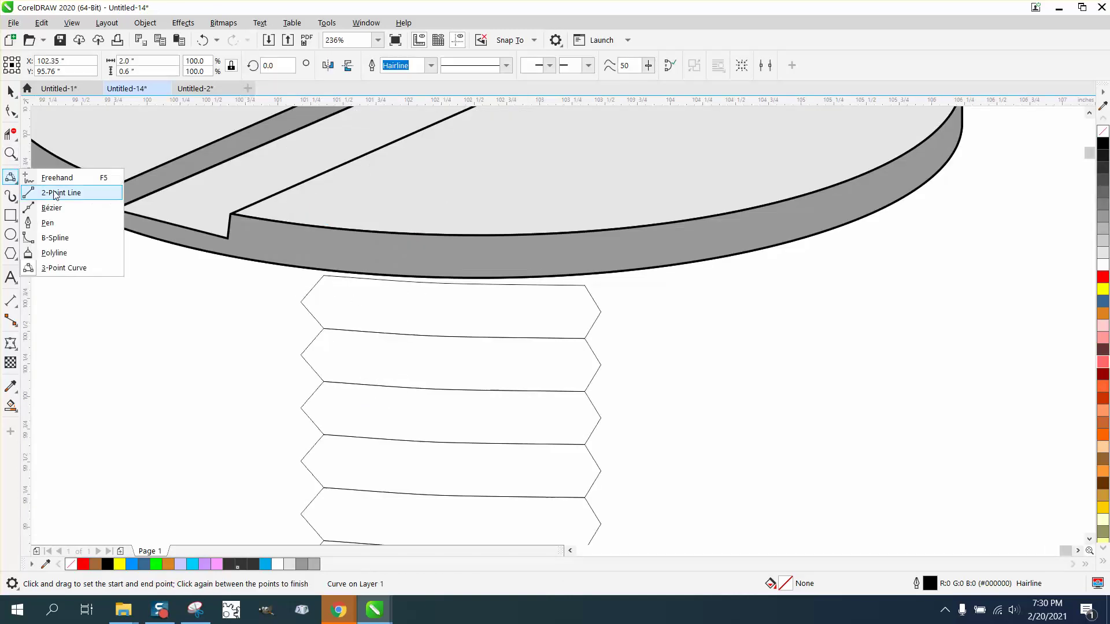
pyautogui.click(53, 191)
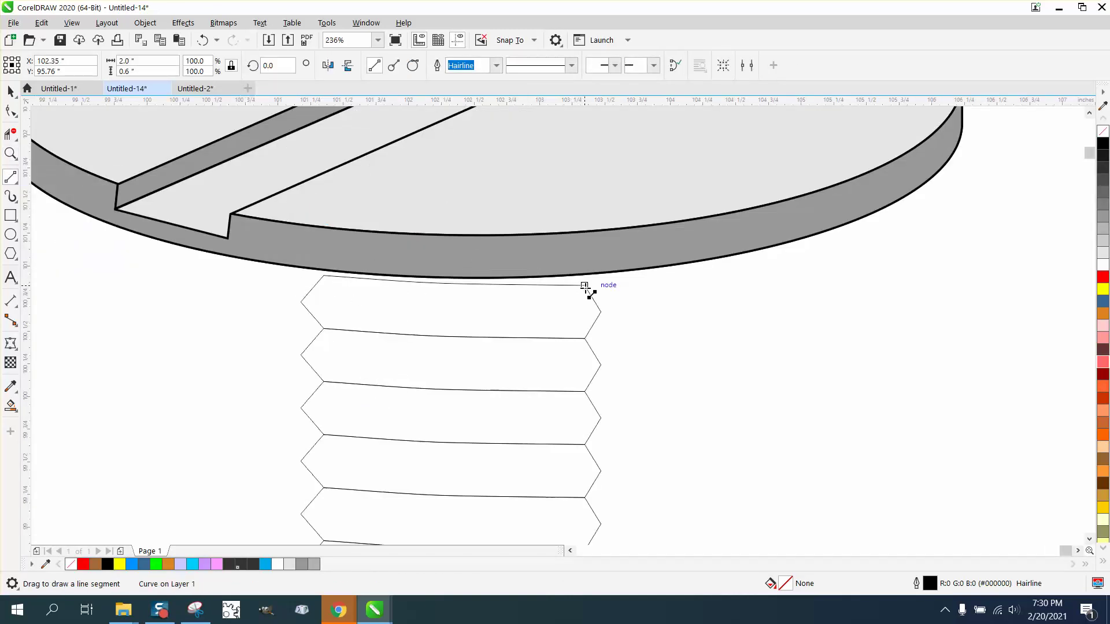
pyautogui.moveTo(585, 286); pyautogui.dragTo(585, 273)
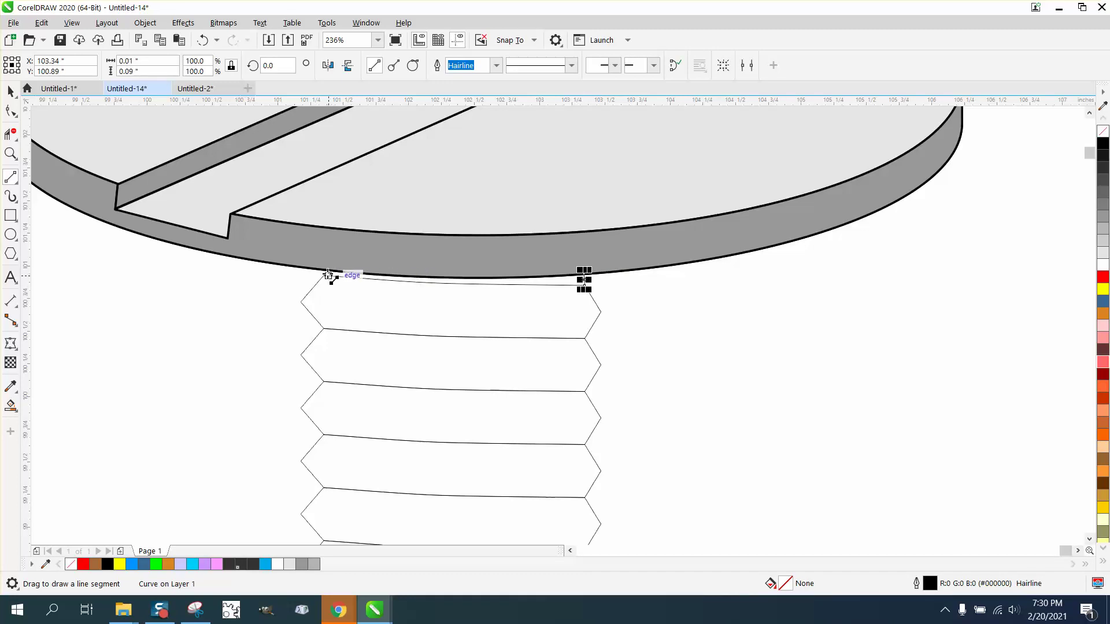
pyautogui.moveTo(324, 277); pyautogui.dragTo(323, 267)
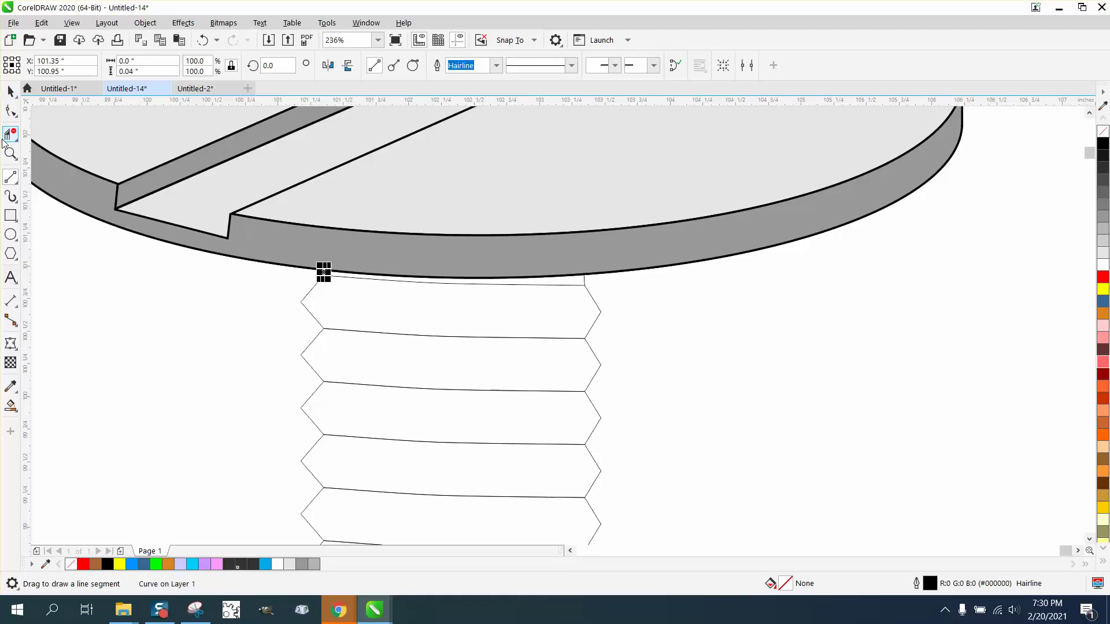
pyautogui.click(84, 211)
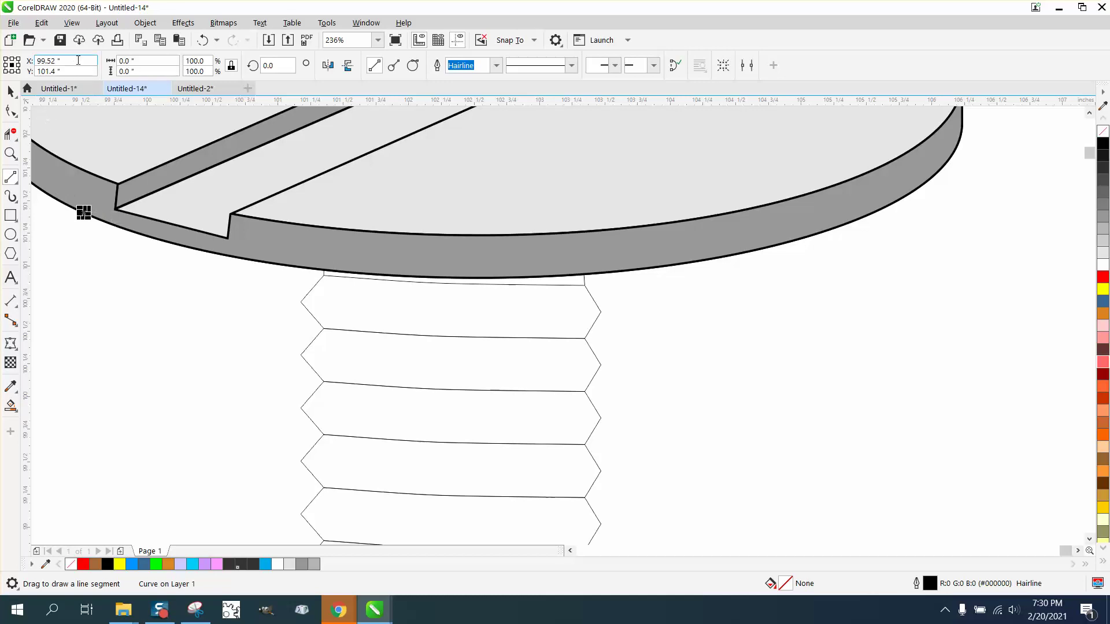
pyautogui.click(9, 91)
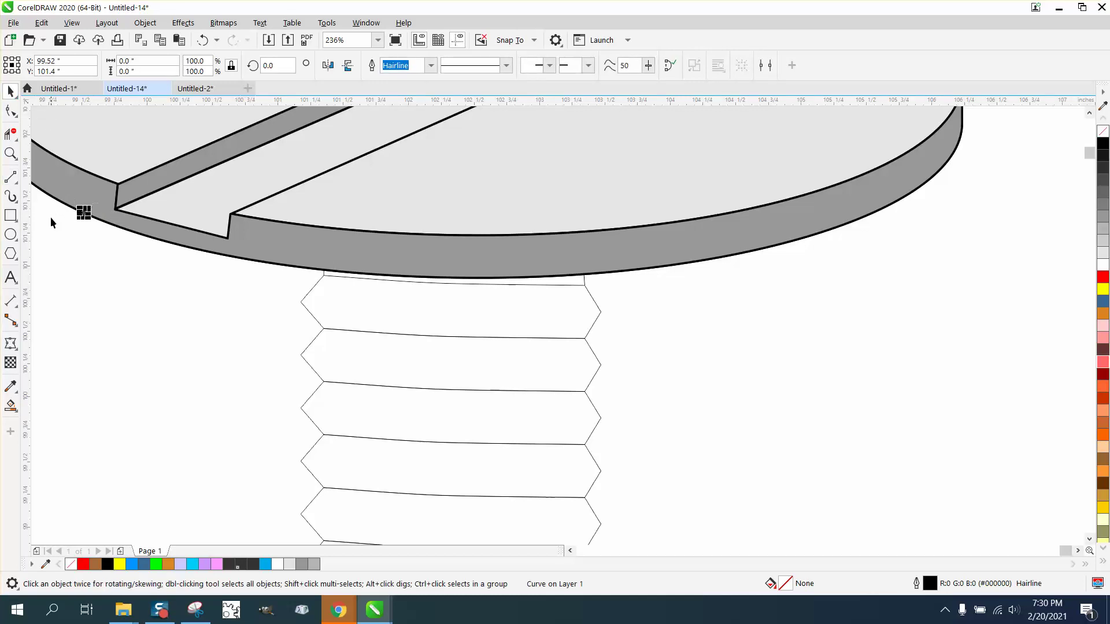
pyautogui.click(61, 228)
pyautogui.scroll(-2, 181, 280)
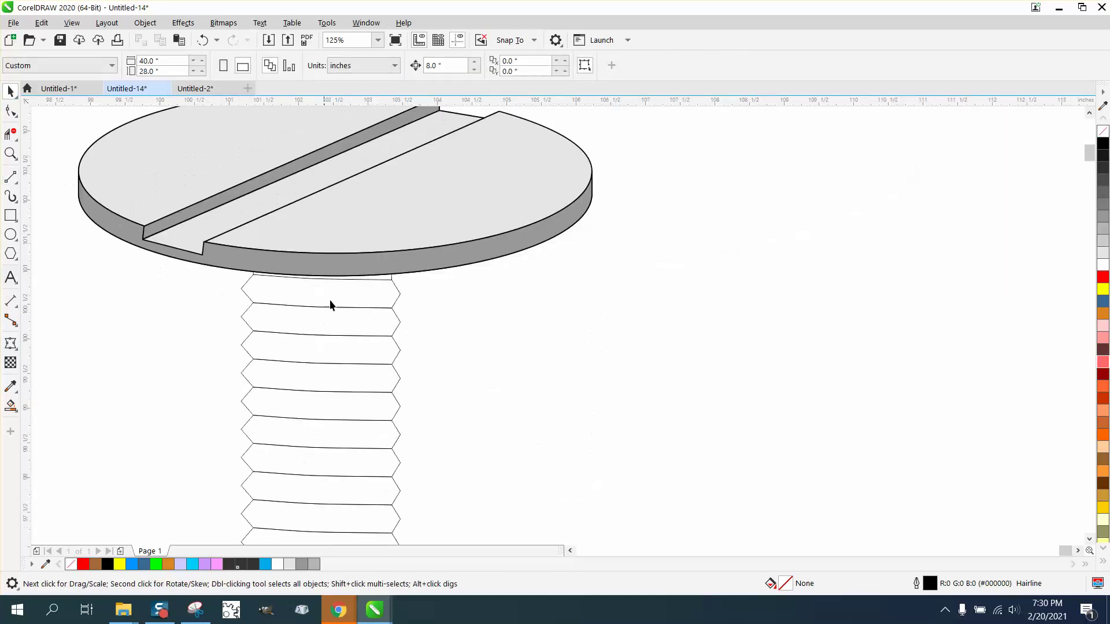
pyautogui.scroll(-2, 338, 309)
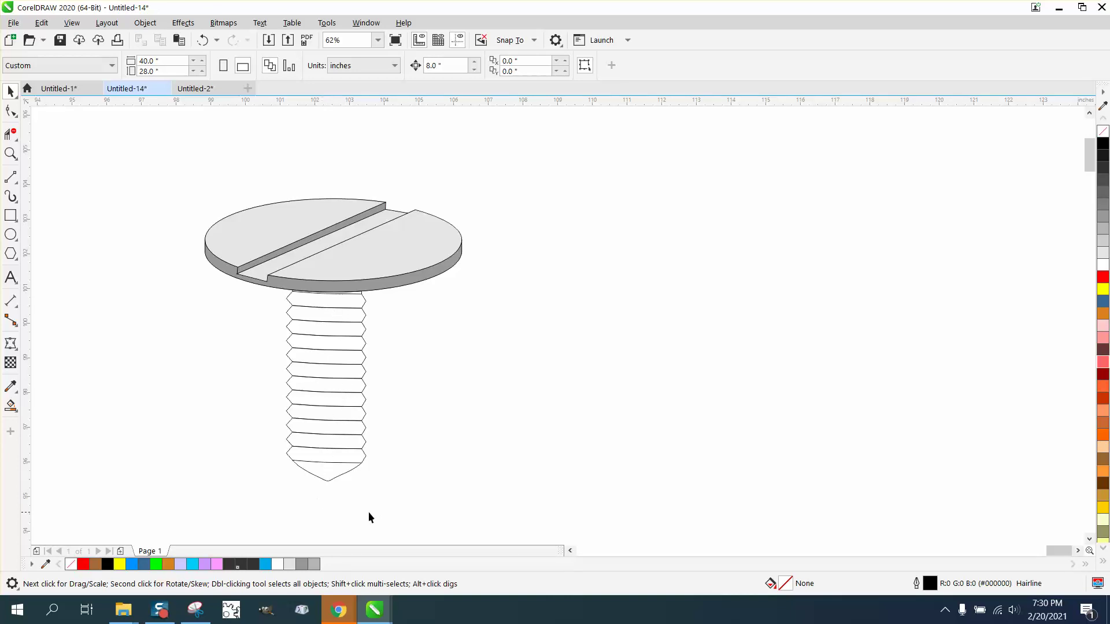
# - Smart Fill the eleven thread bands, the band below them and the pointed tip grey
pyautogui.click(17, 414)
pyautogui.click(43, 421)
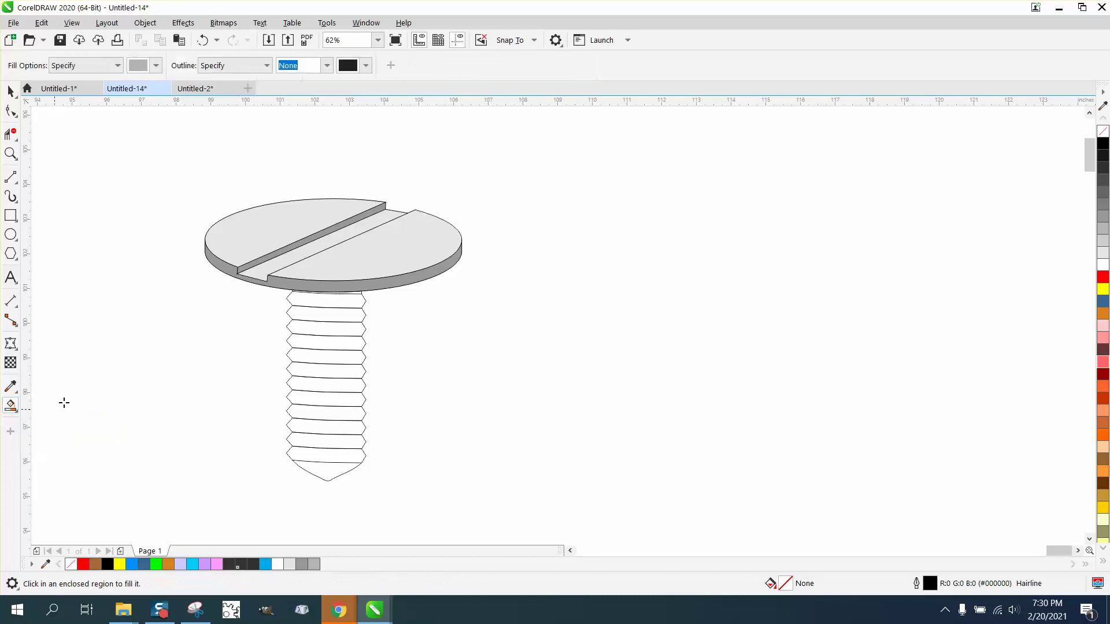
pyautogui.click(307, 302)
pyautogui.click(309, 314)
pyautogui.click(312, 328)
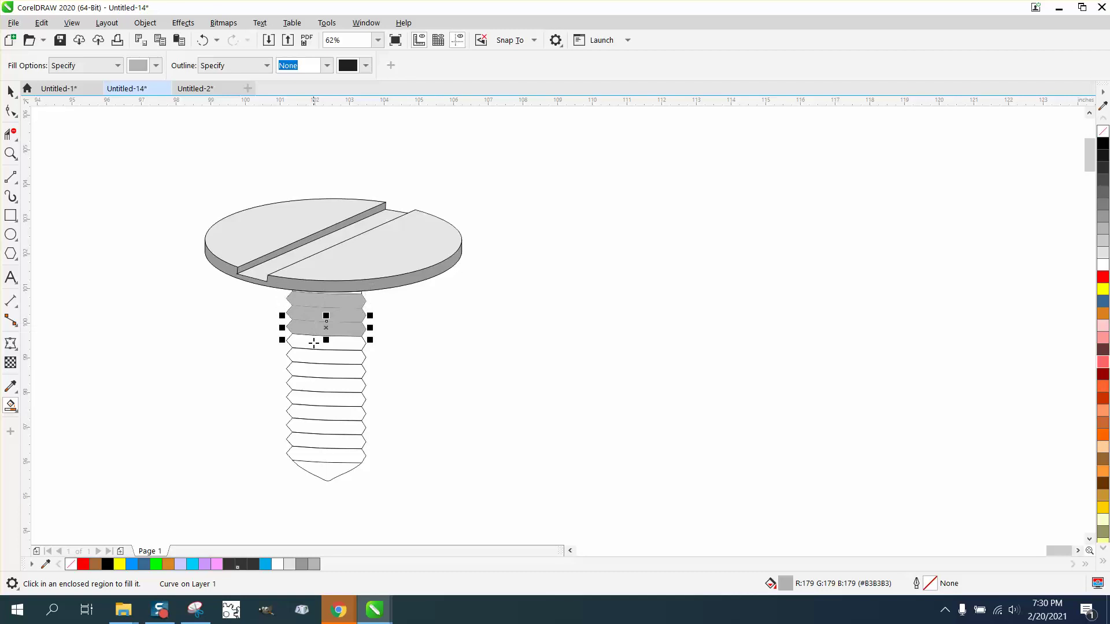
pyautogui.click(313, 347)
pyautogui.click(311, 362)
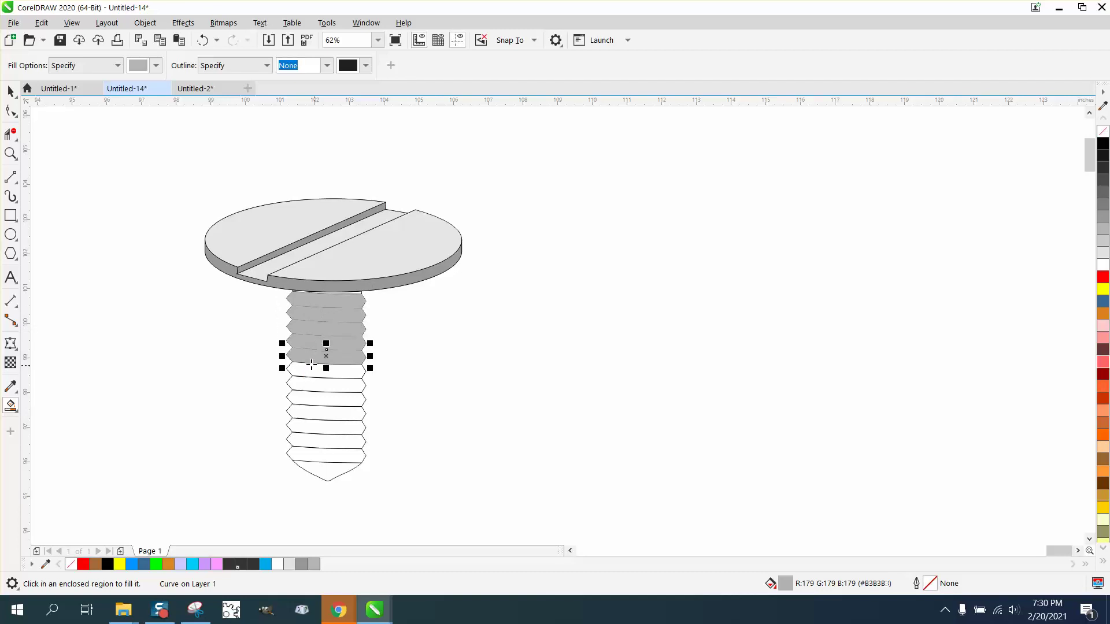
pyautogui.click(312, 376)
pyautogui.click(314, 389)
pyautogui.click(314, 403)
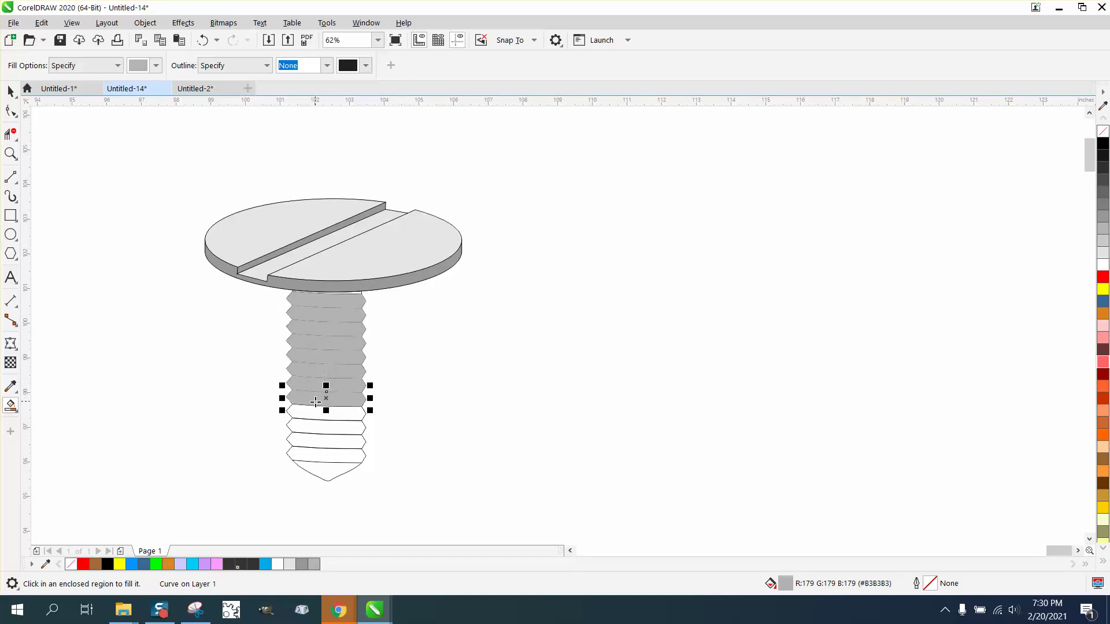
pyautogui.click(316, 415)
pyautogui.click(317, 427)
pyautogui.click(317, 439)
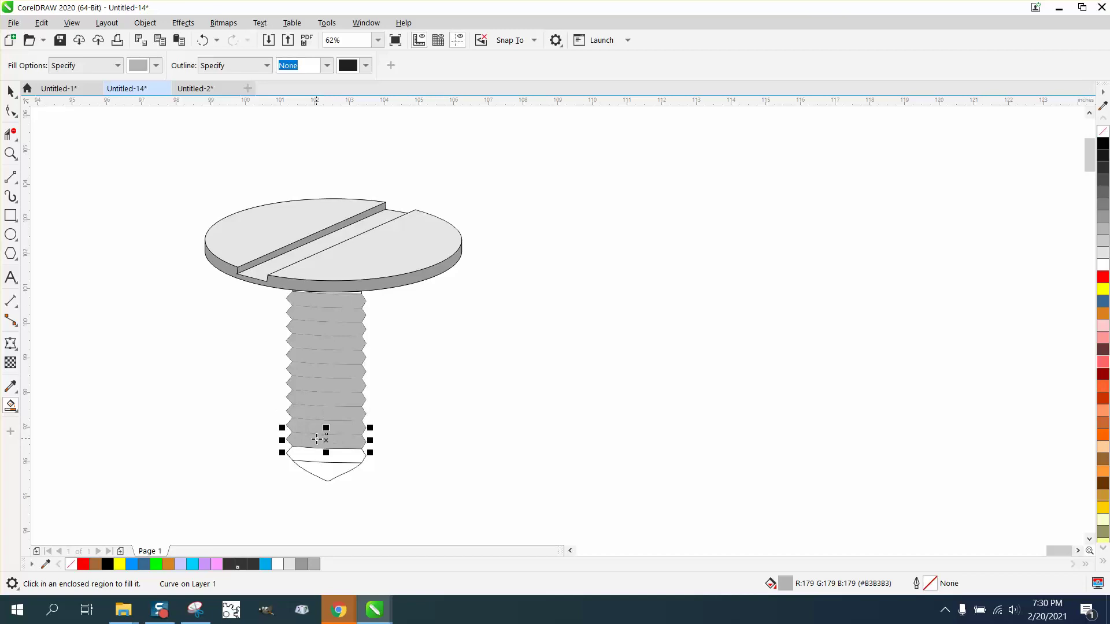
pyautogui.click(312, 455)
pyautogui.click(322, 469)
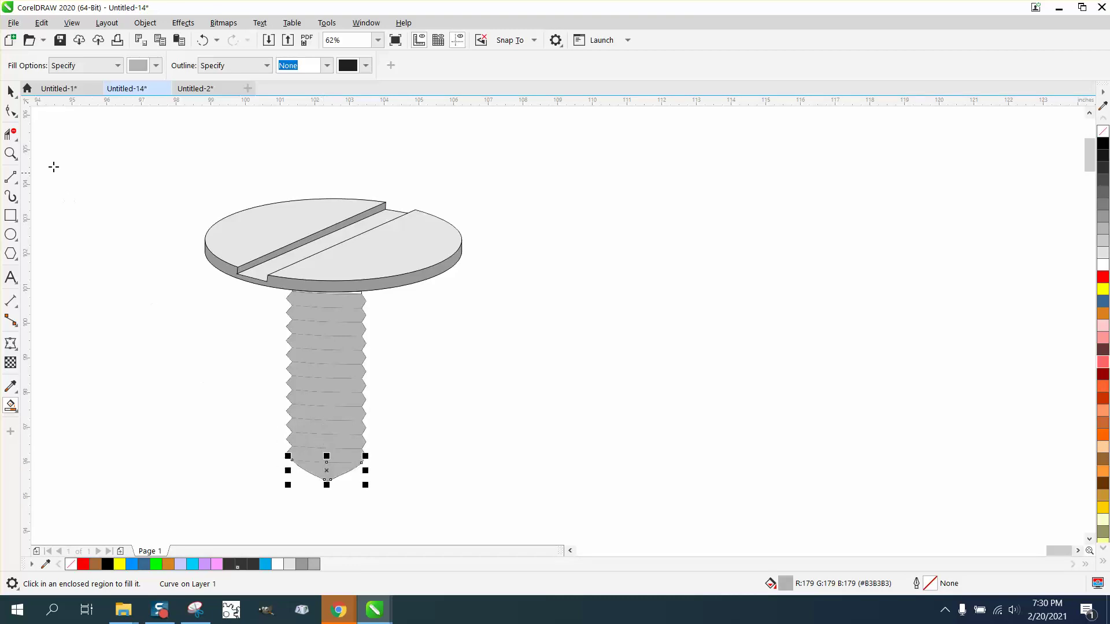
# - Give all the thread and tip pieces black outlines
pyautogui.click(10, 91)
pyautogui.moveTo(195, 262); pyautogui.dragTo(470, 487)
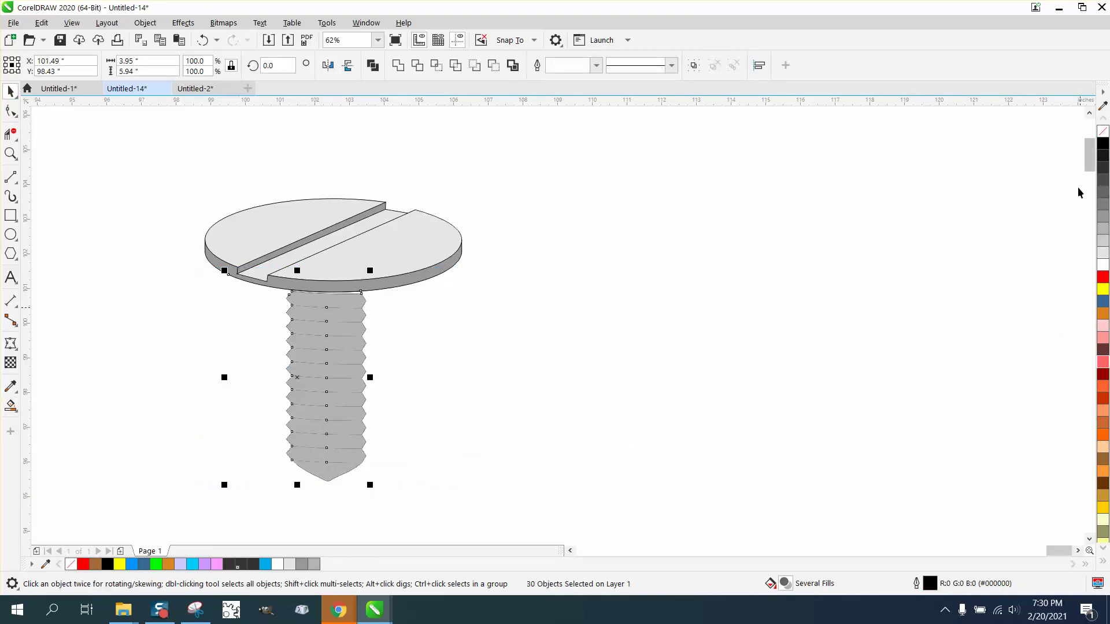
pyautogui.rightClick(1103, 146)
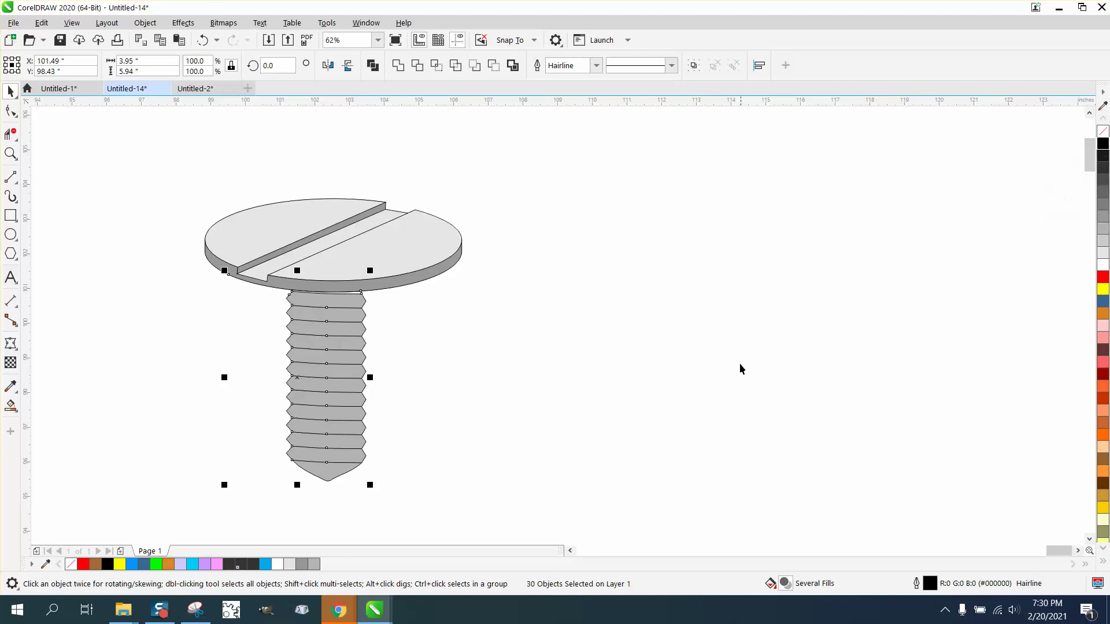
# - Smart Fill the sliver under the screw head grey
pyautogui.click(11, 154)
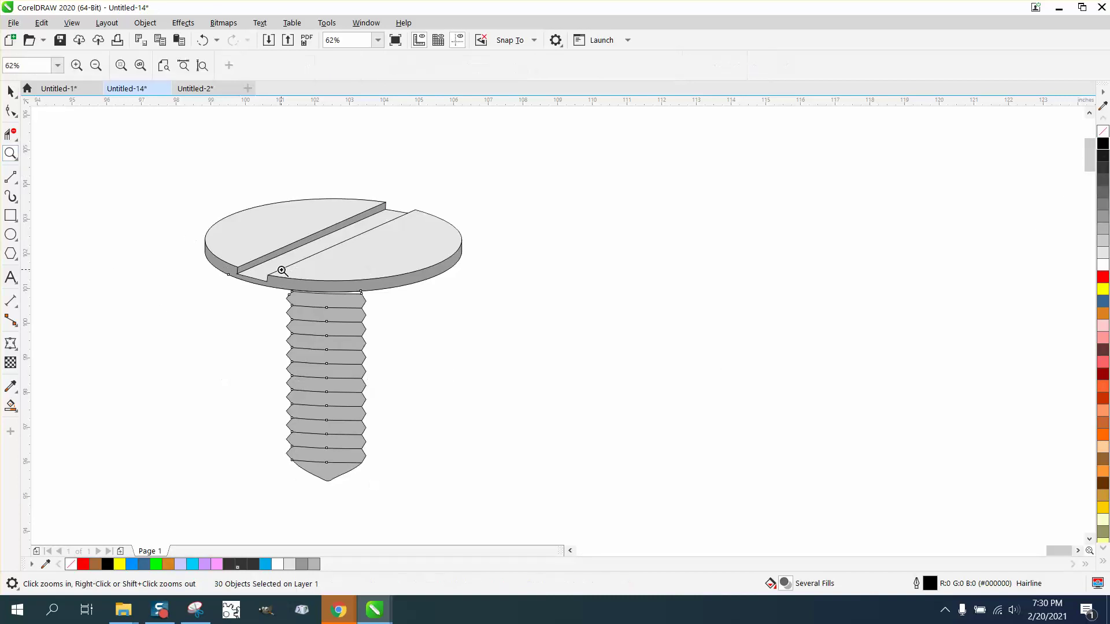
pyautogui.moveTo(281, 271); pyautogui.dragTo(514, 407)
pyautogui.click(10, 406)
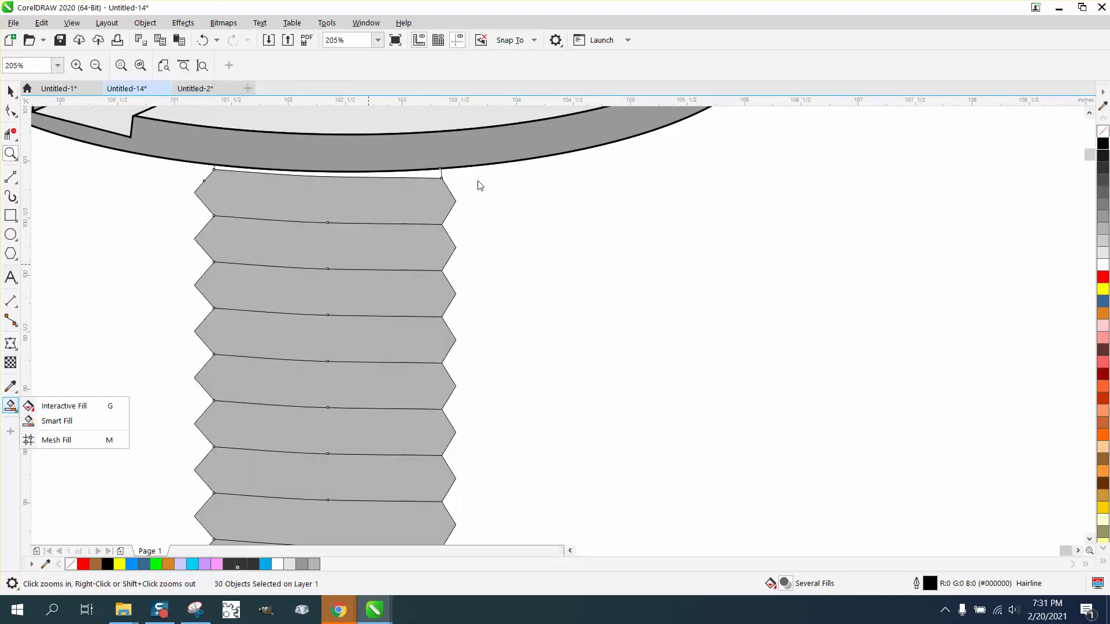
pyautogui.click(62, 422)
pyautogui.click(425, 174)
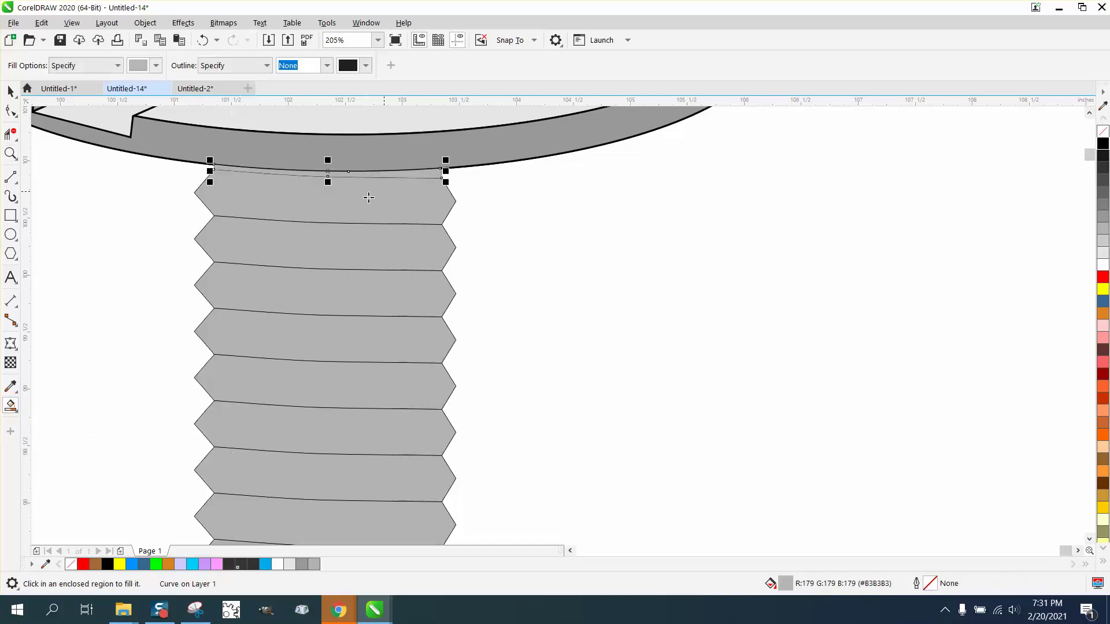
pyautogui.scroll(-5, 153, 219)
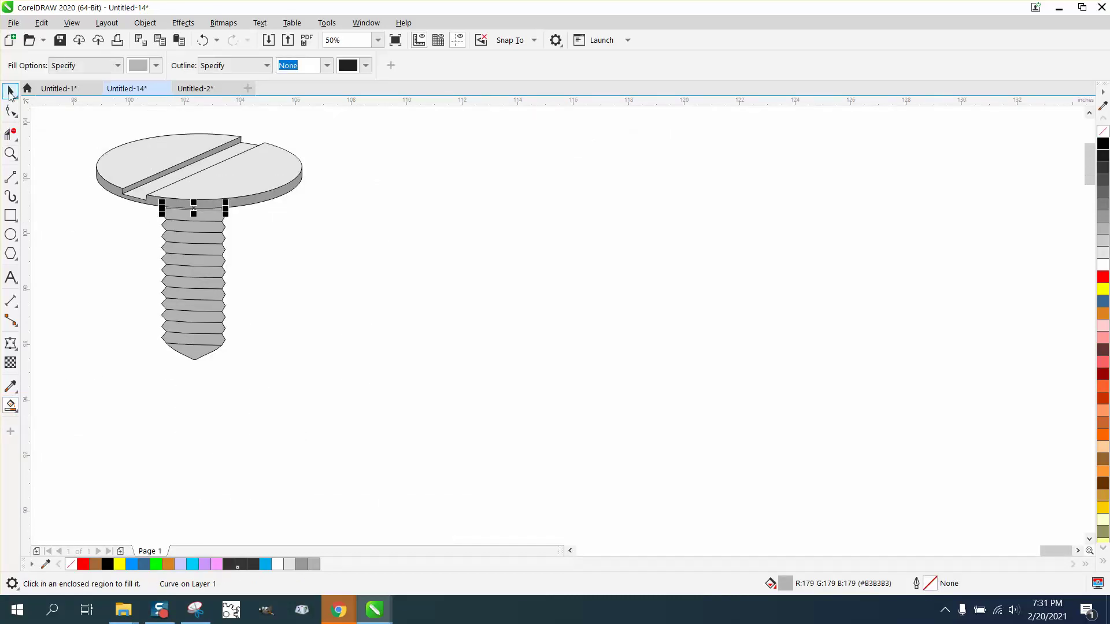
# - Give all the shank pieces 1.5 pt outlines with Scale with object enabled
pyautogui.click(11, 91)
pyautogui.moveTo(96, 198); pyautogui.dragTo(356, 382)
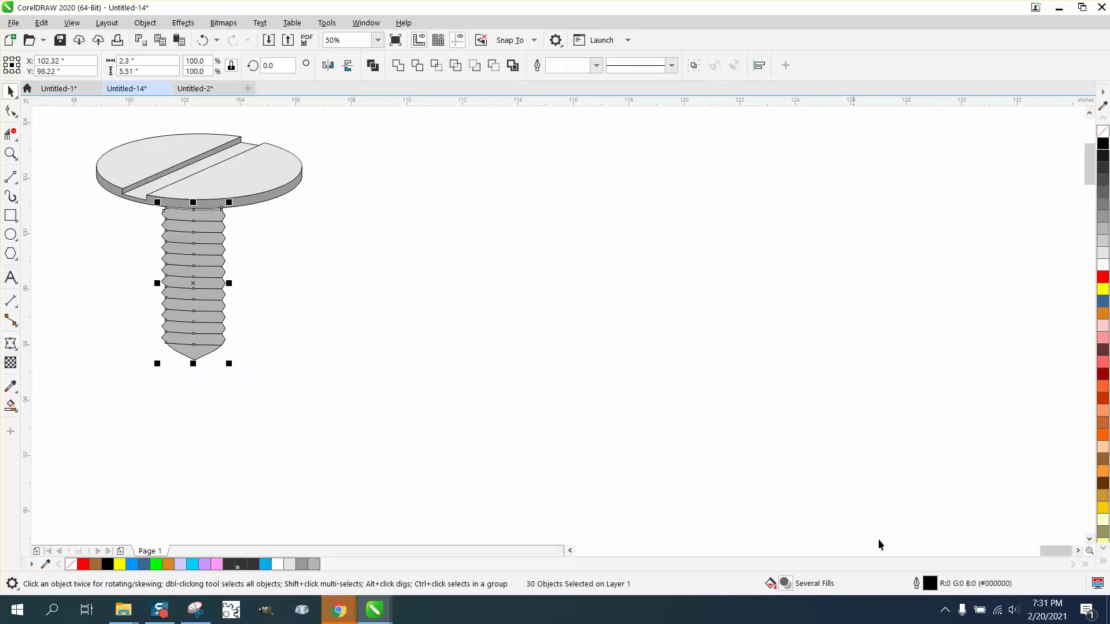
pyautogui.doubleClick(930, 585)
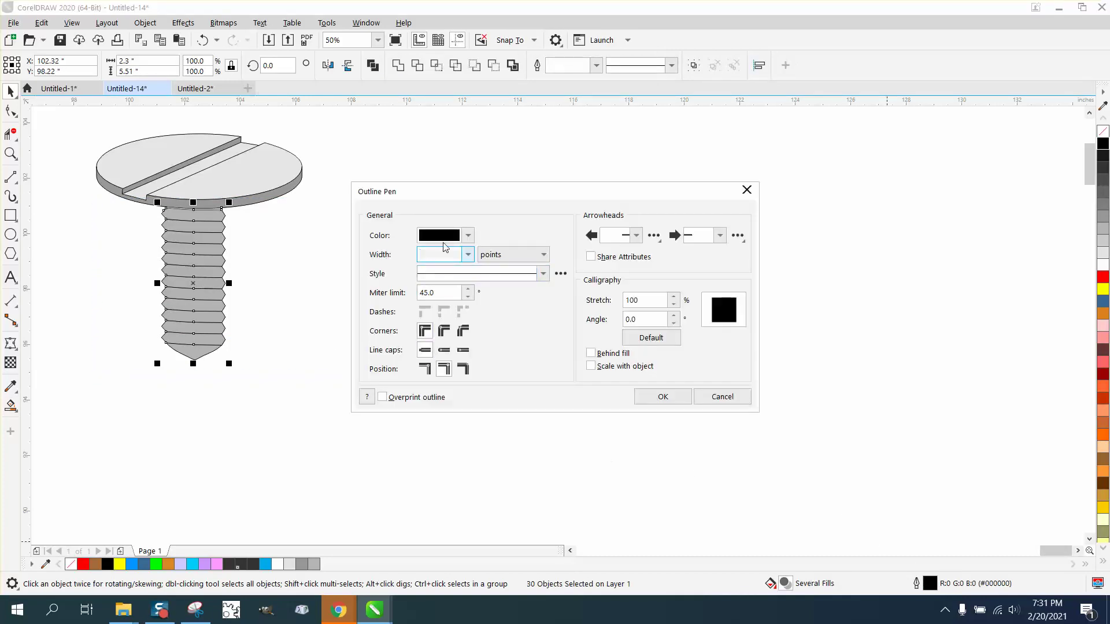
pyautogui.click(468, 255)
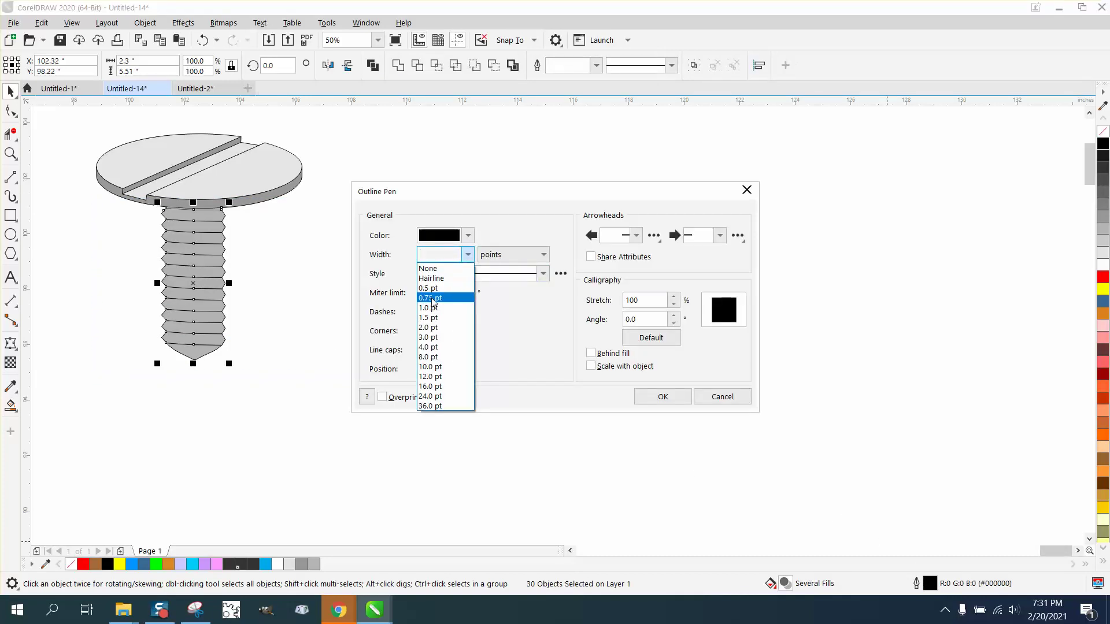
pyautogui.click(433, 307)
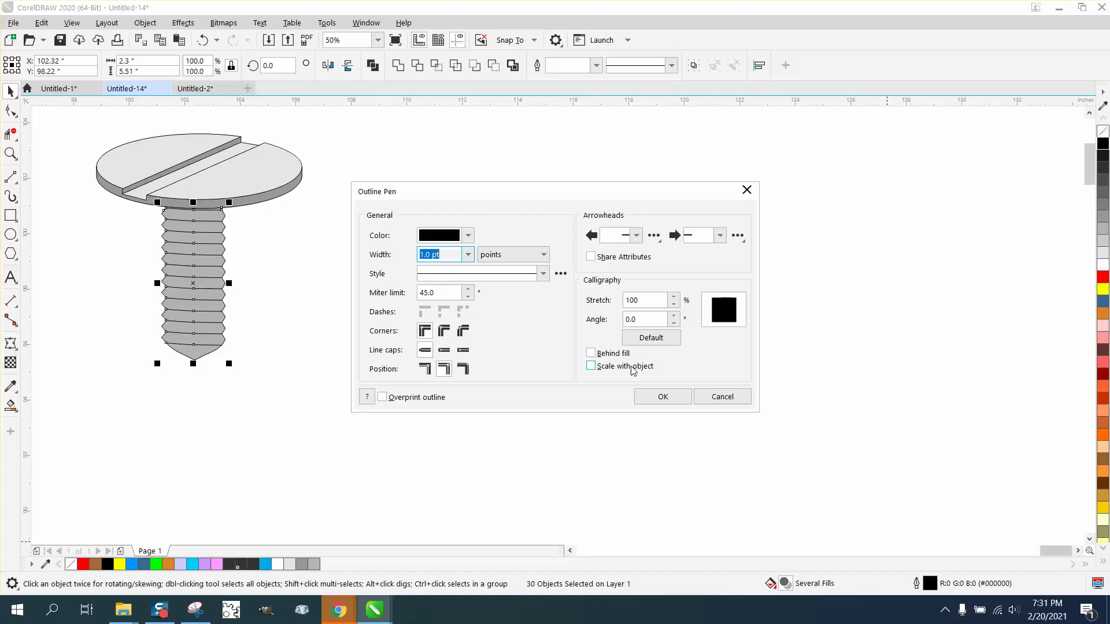
pyautogui.click(468, 255)
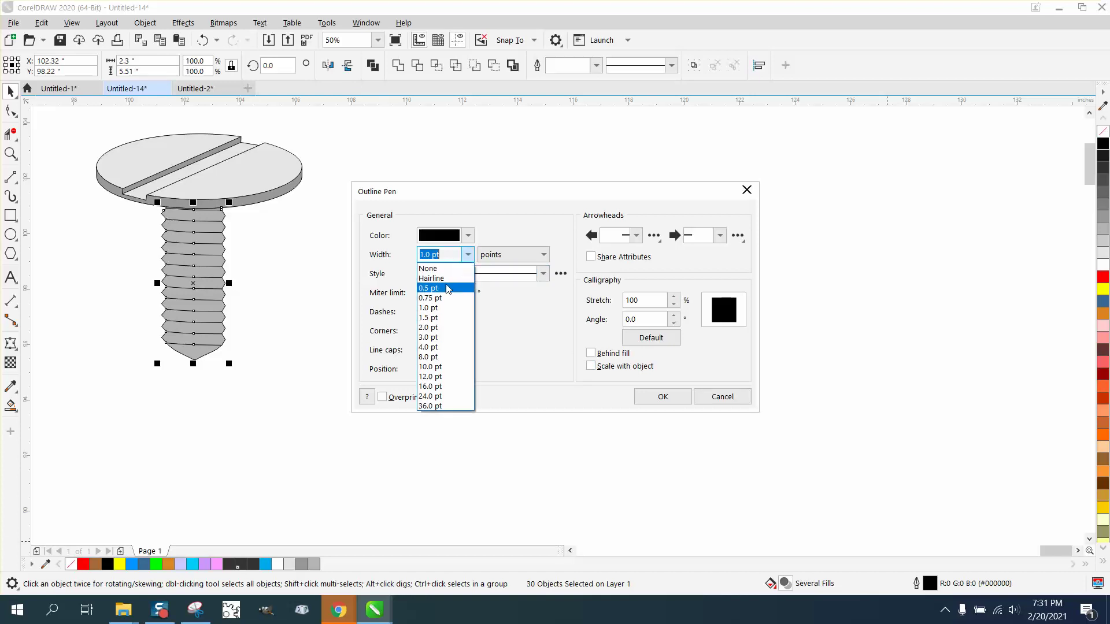
pyautogui.click(431, 317)
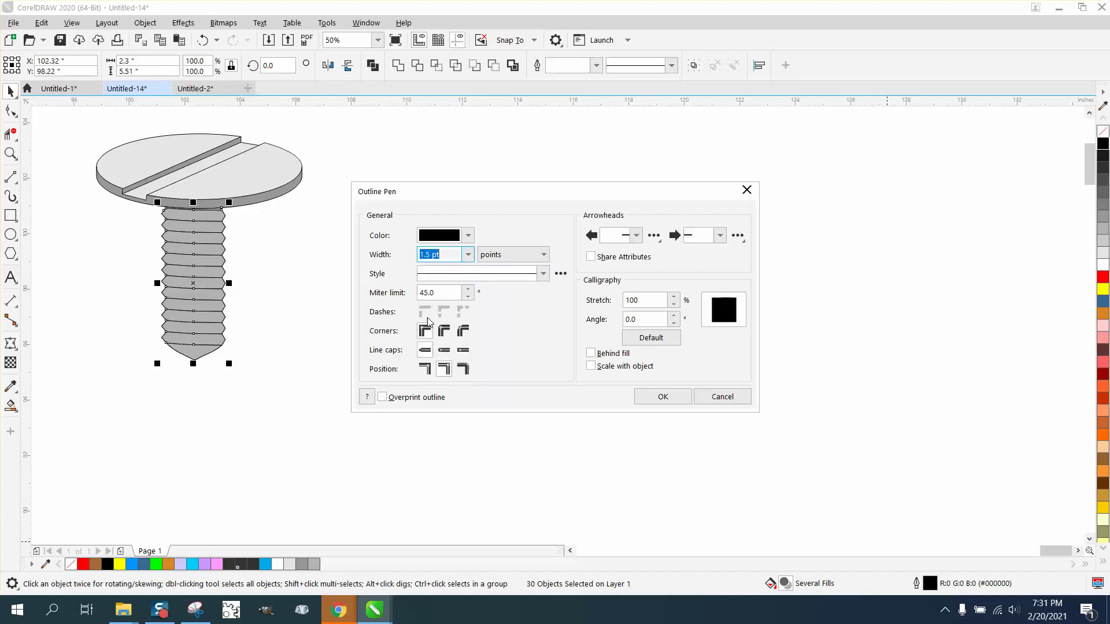
pyautogui.click(592, 367)
pyautogui.click(663, 398)
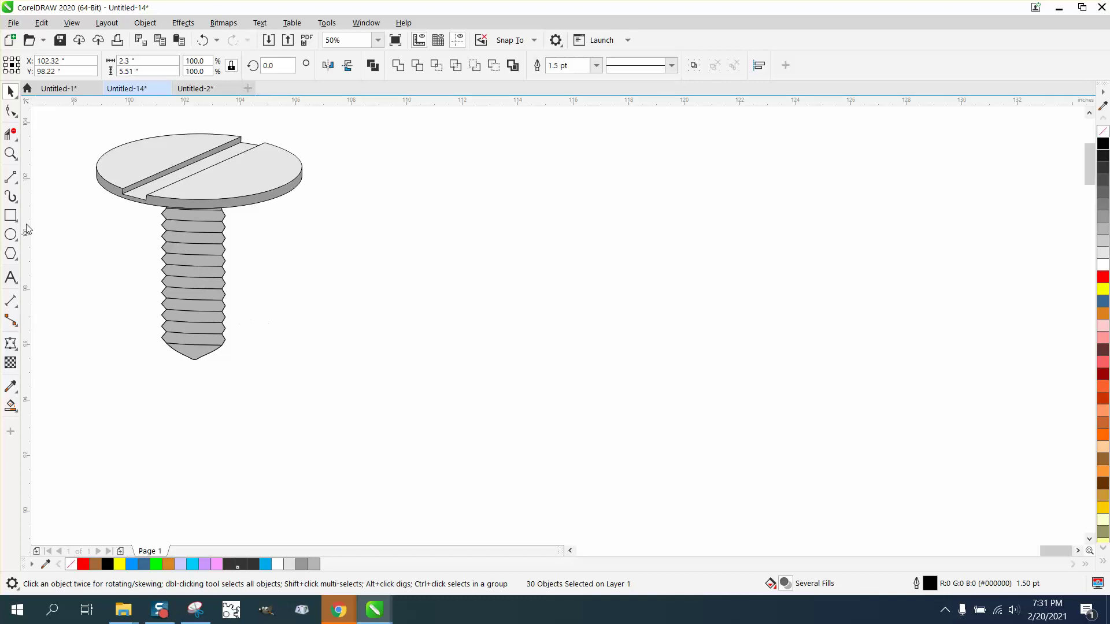
# - Zoom in on the screw, then select the 30 shank pieces and group them with Ctrl+G
pyautogui.click(10, 154)
pyautogui.moveTo(72, 131); pyautogui.dragTo(437, 394)
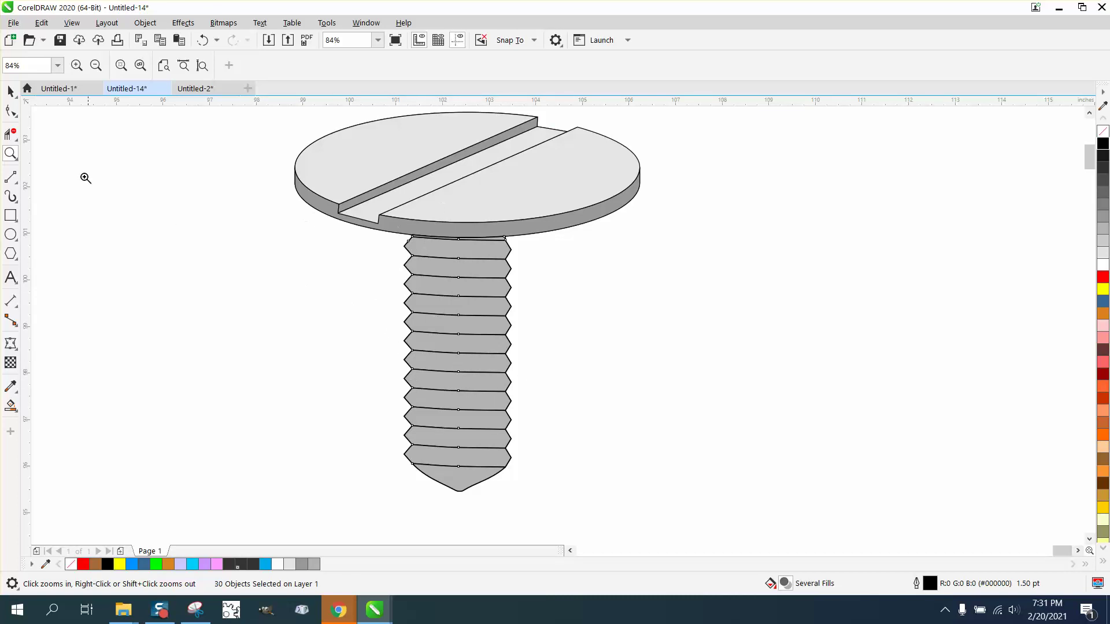
pyautogui.click(10, 92)
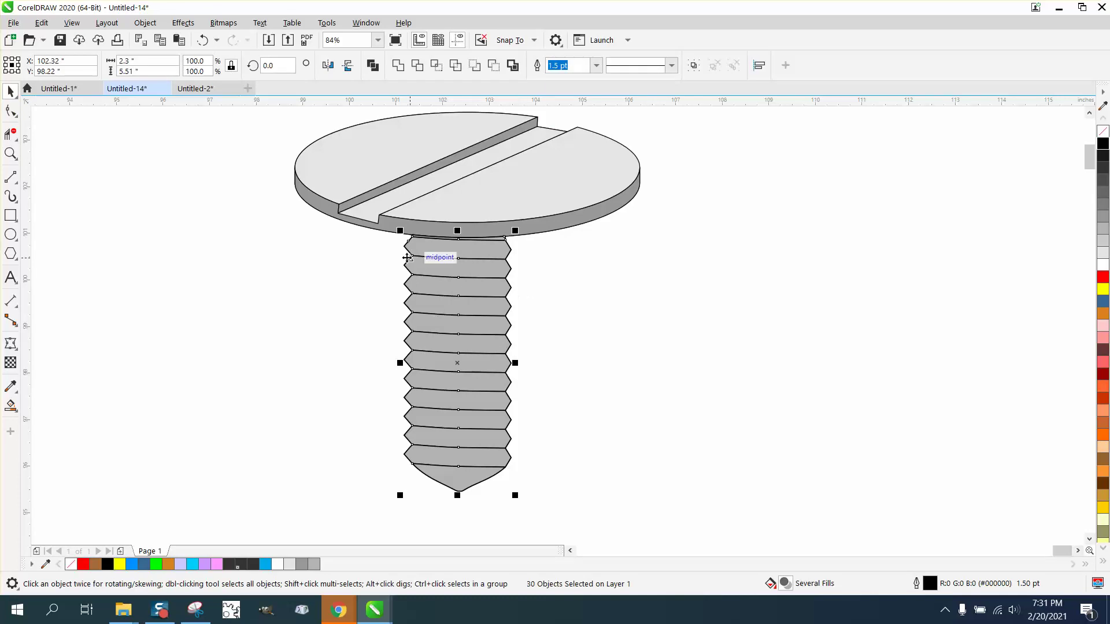
pyautogui.moveTo(326, 229); pyautogui.dragTo(609, 512)
pyautogui.hotkey('ctrl', 'g')
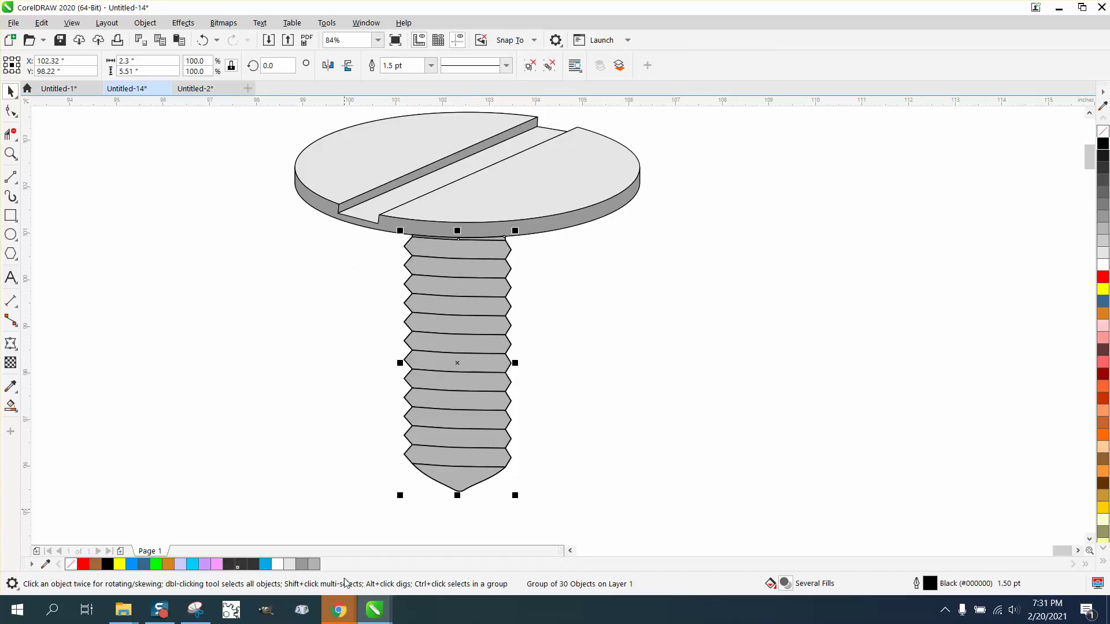